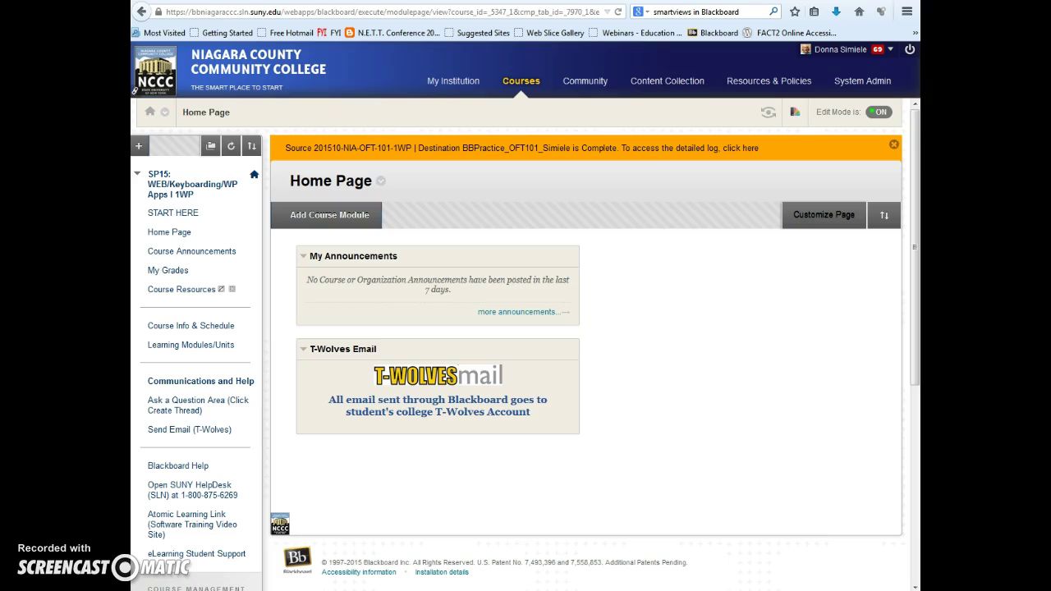
- Open the Full Grade Center of the course
scroll(584, 463, down, 2)
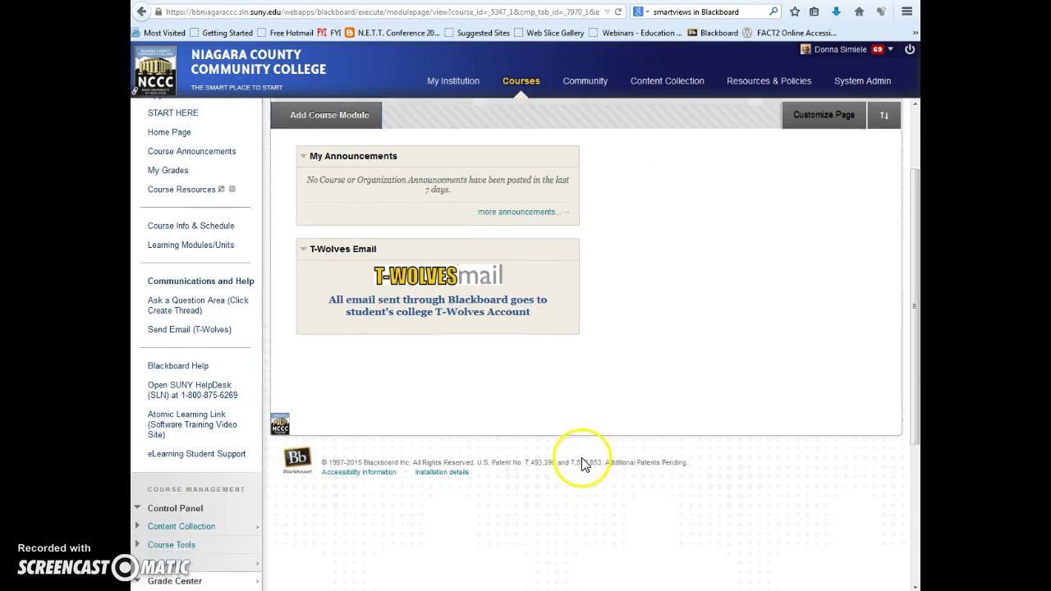
scroll(584, 463, down, 3)
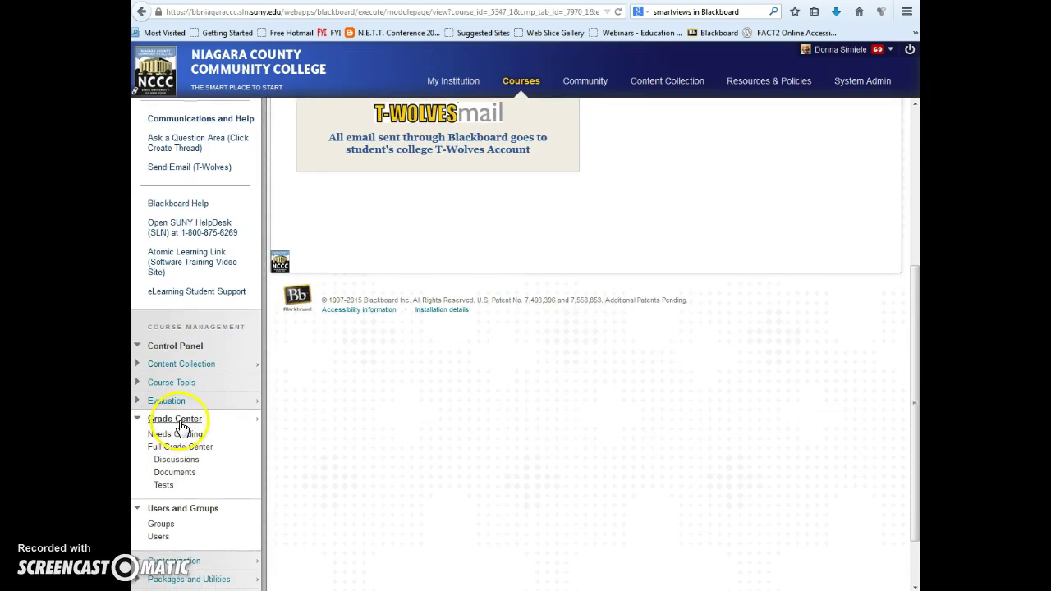
click(165, 447)
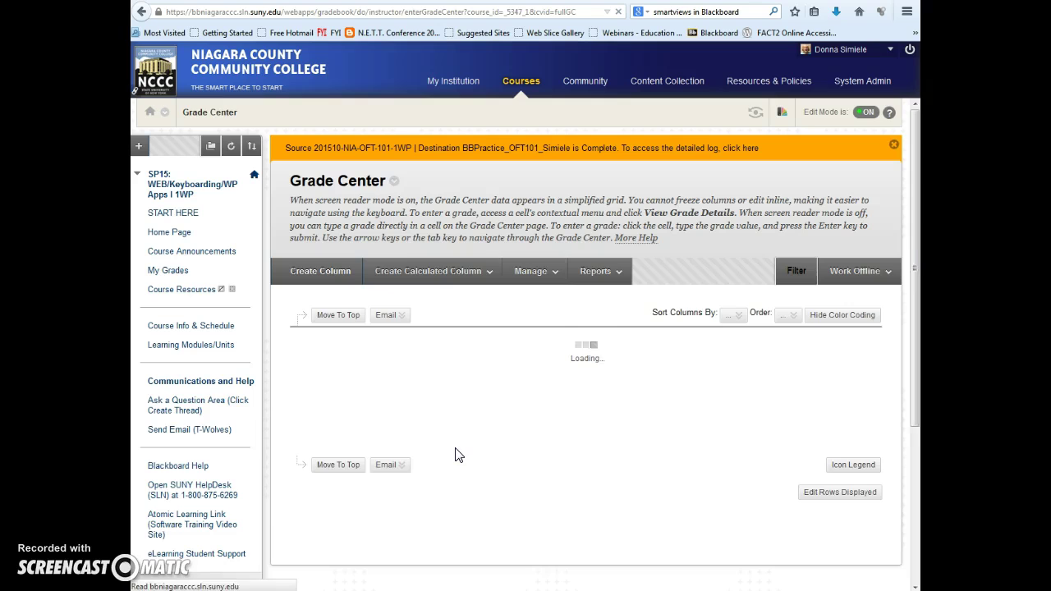
click(507, 418)
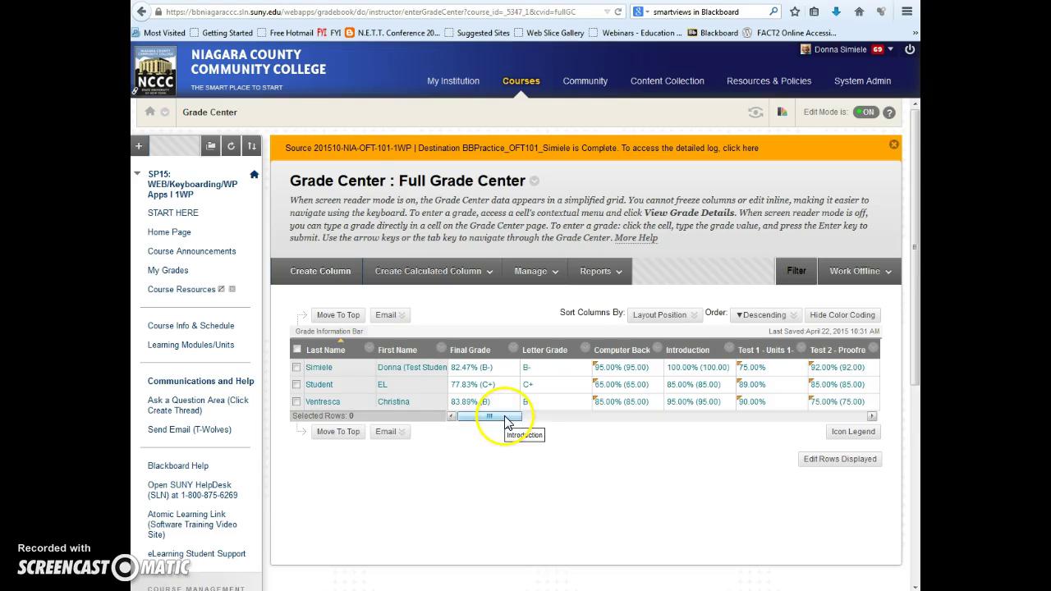
mouse_move(507, 420)
mouse_down()
mouse_move(866, 415)
mouse_move(511, 410)
mouse_up()
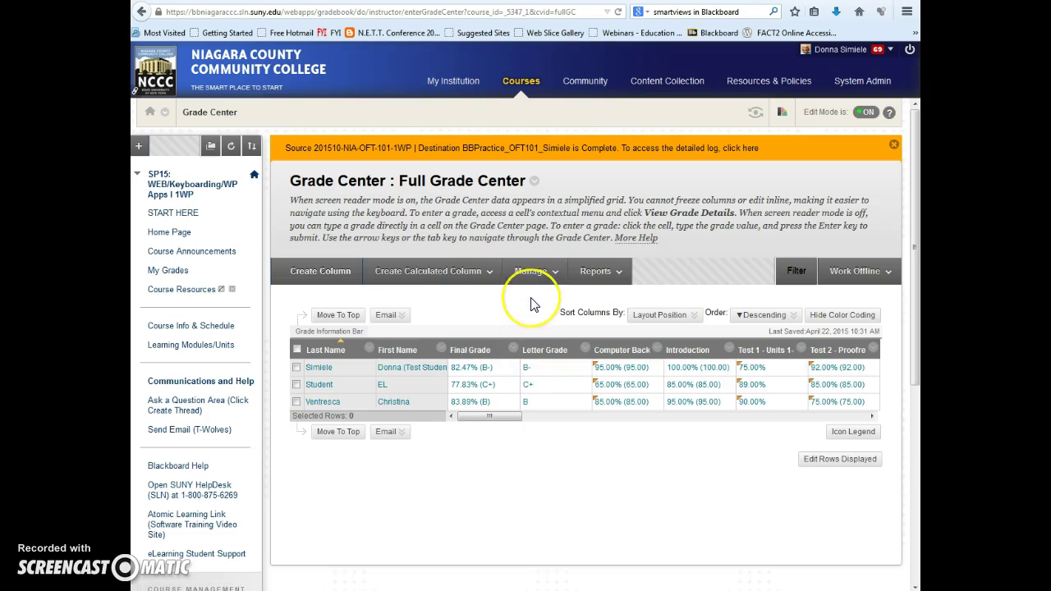
- Open the Grade Center's Smart Views management page and look through the listed views and favorites
click(531, 272)
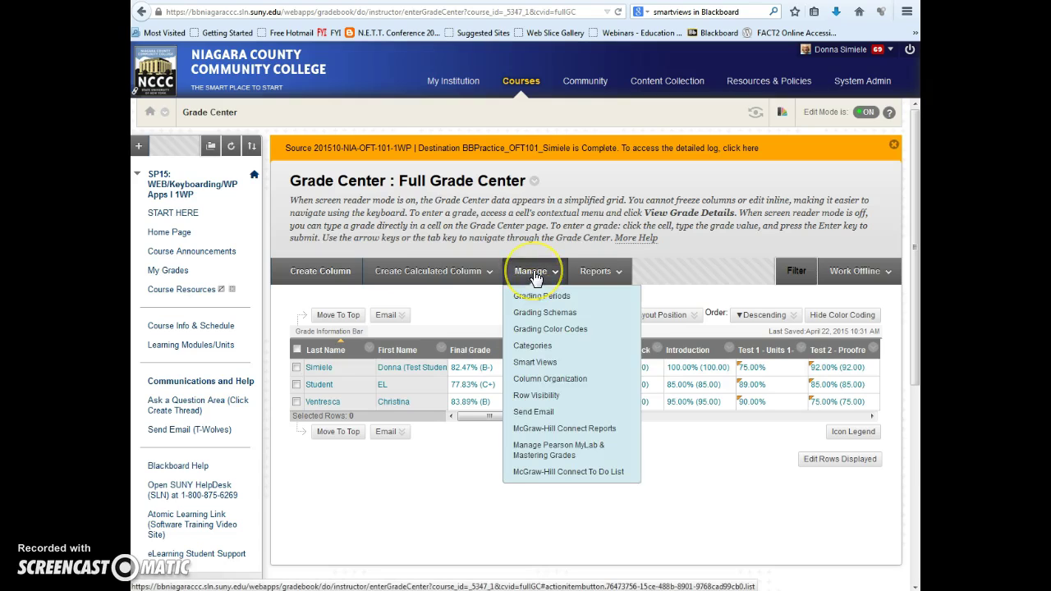
click(541, 365)
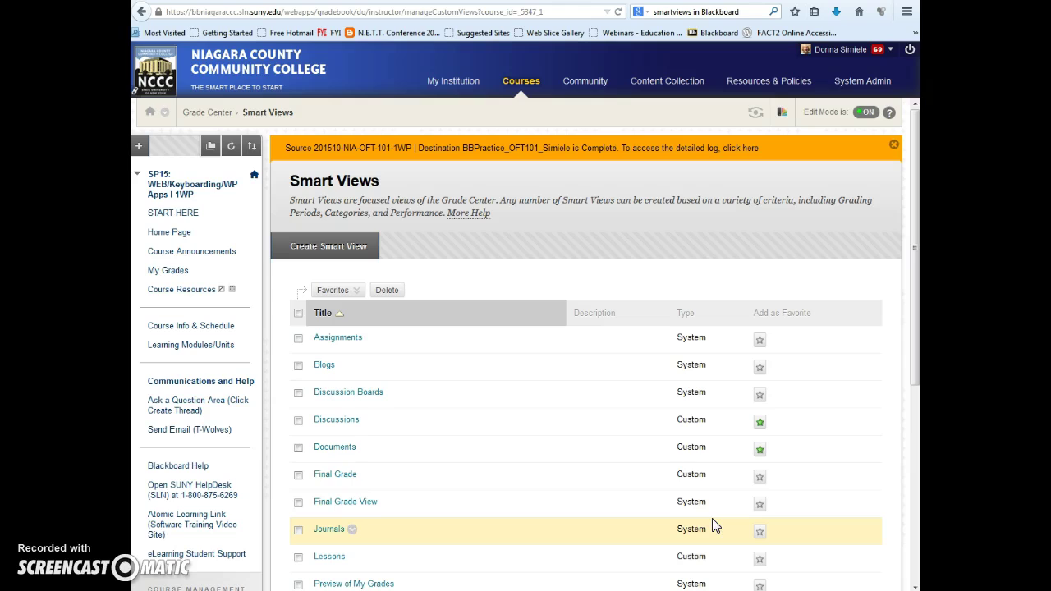
click(528, 482)
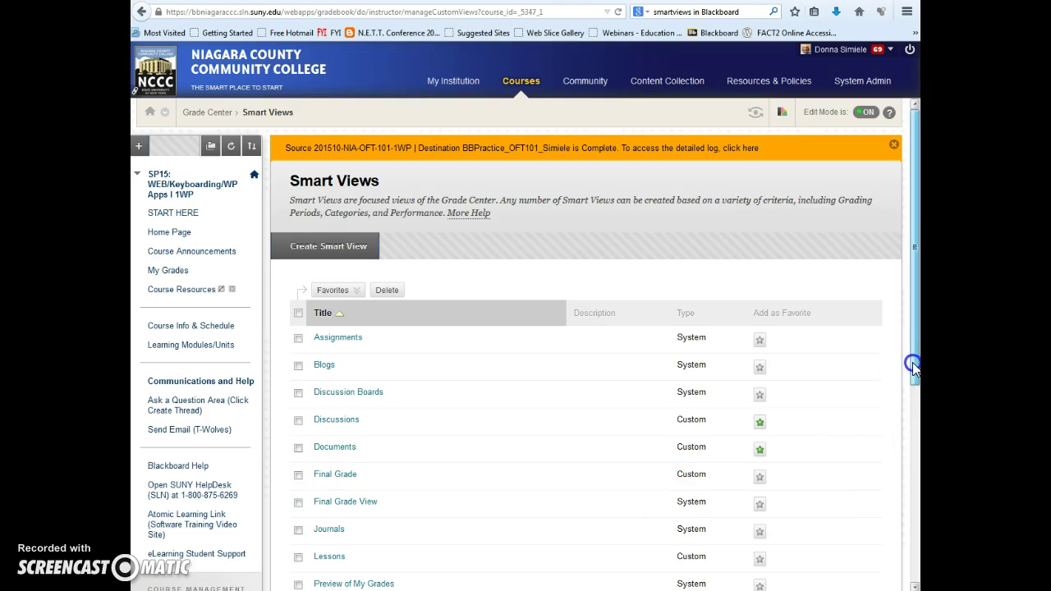
drag(912, 362, 913, 397)
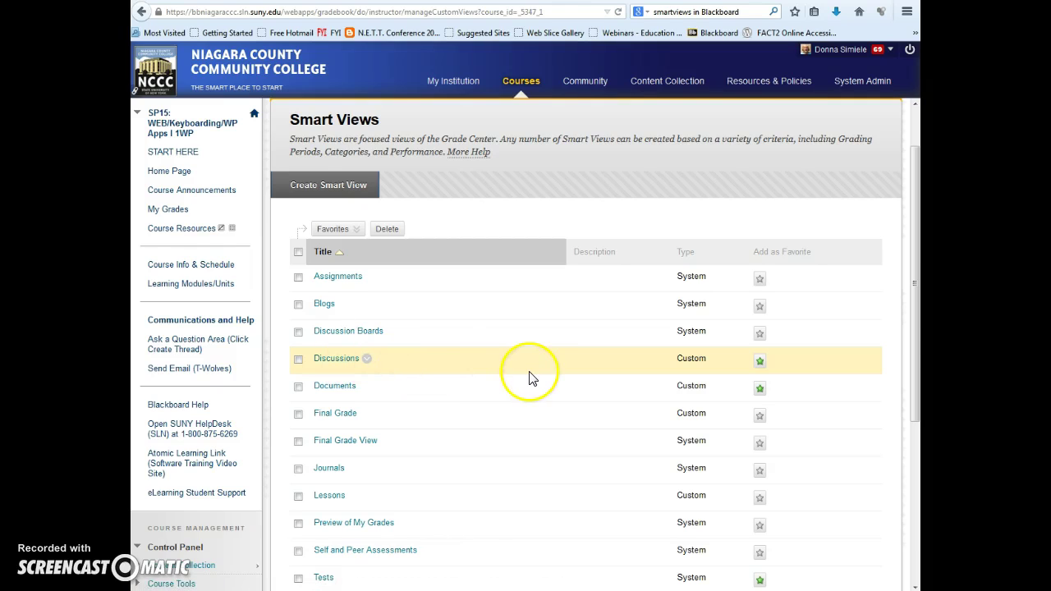
scroll(500, 380, down, 3)
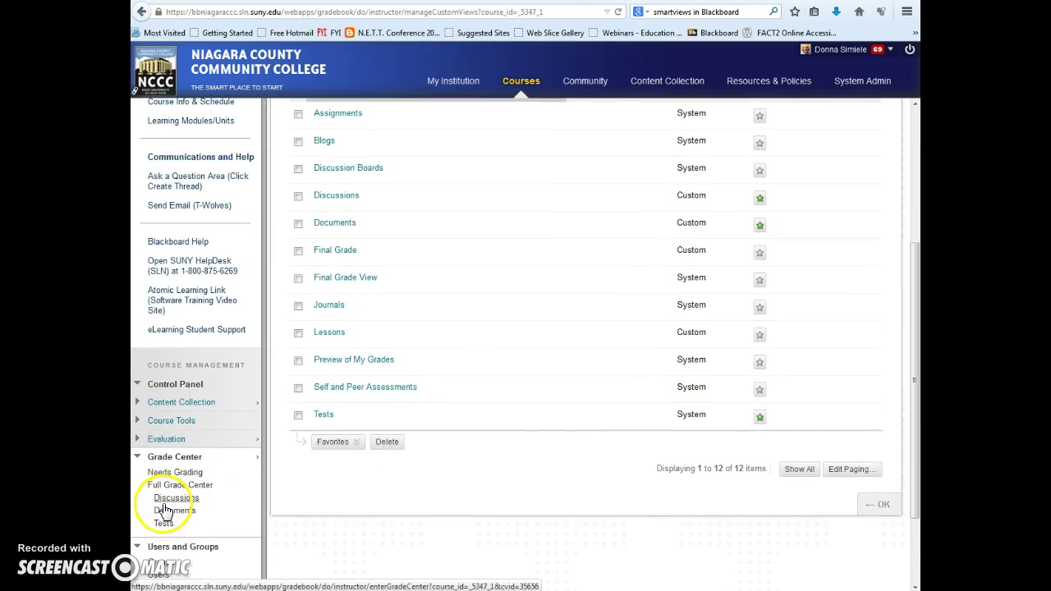
- Mark the Discussion Boards smart view as a favorite, and remove it from the favorites again
scroll(600, 257, up, 1)
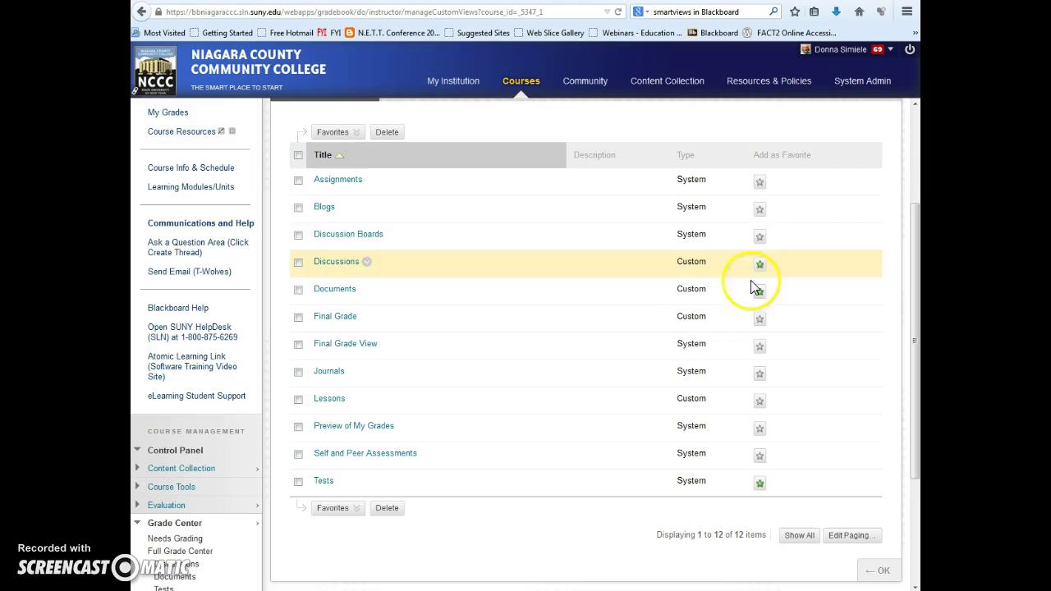
click(760, 238)
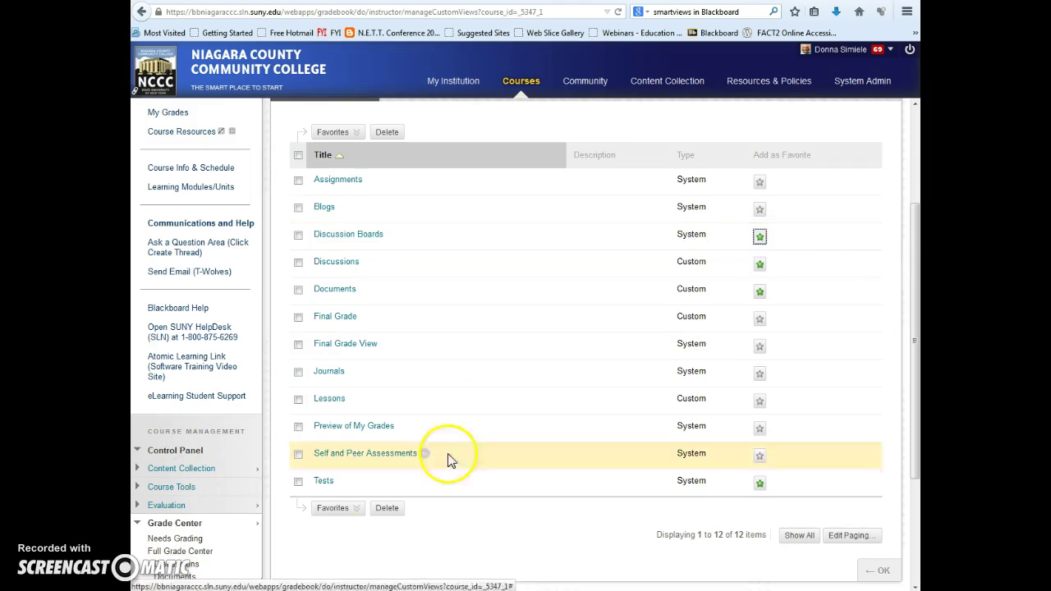
click(759, 238)
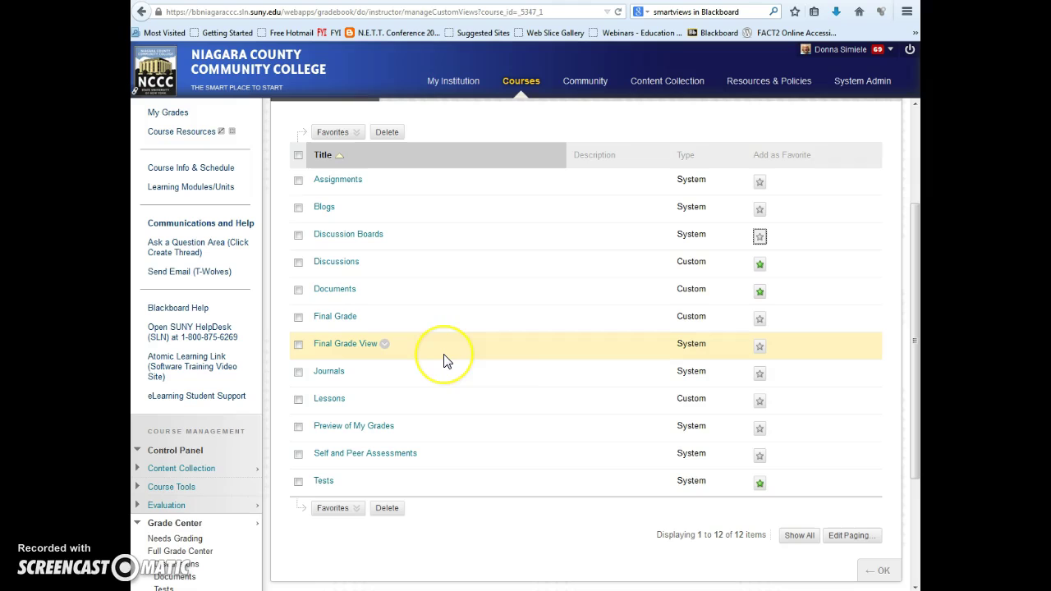
click(465, 363)
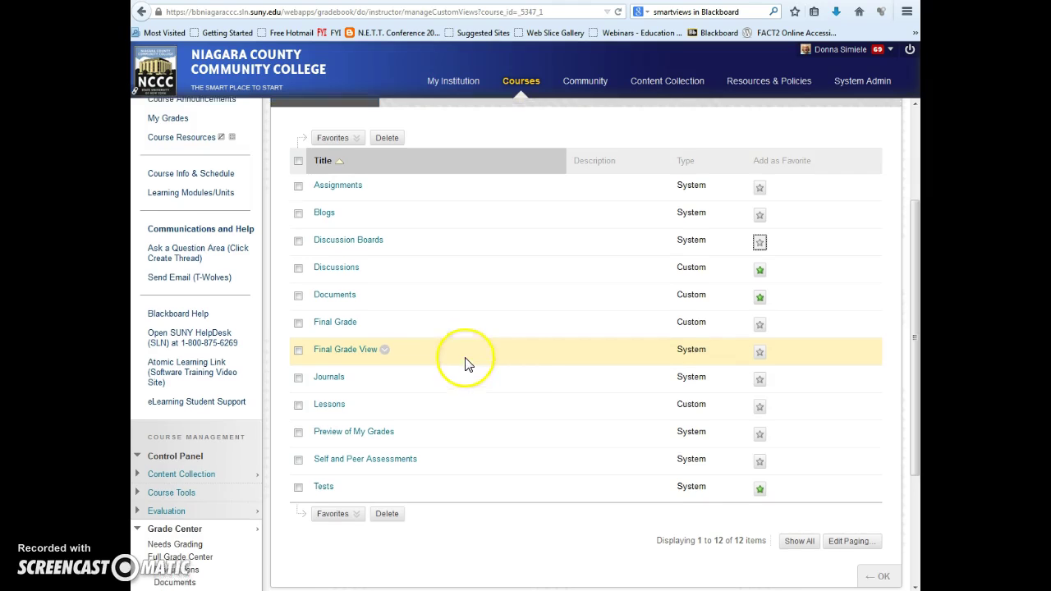
- Start creating a new smart view and name it SLO A
scroll(465, 364, up, 2)
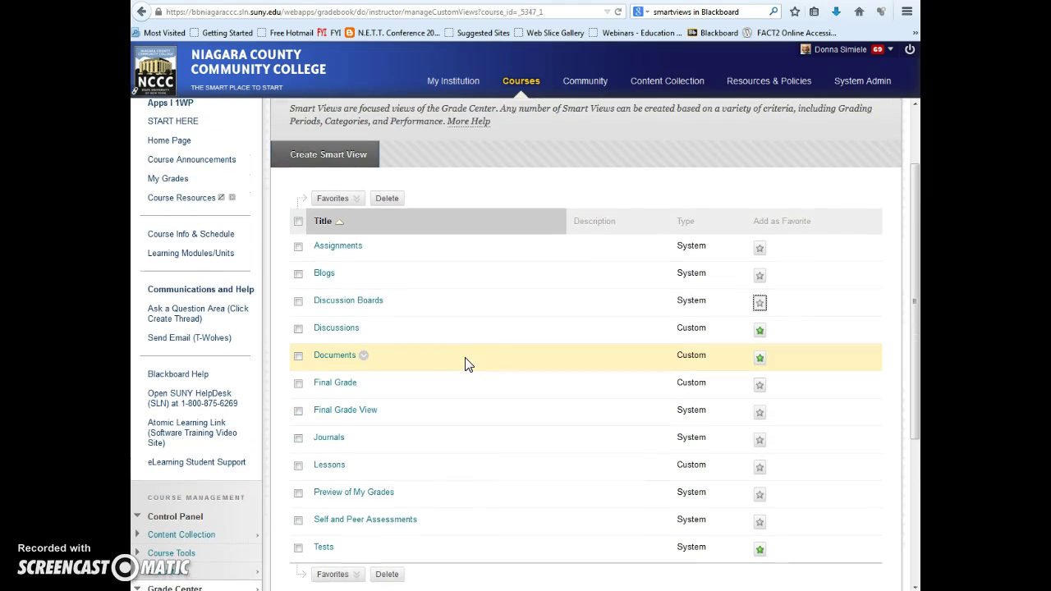
click(321, 157)
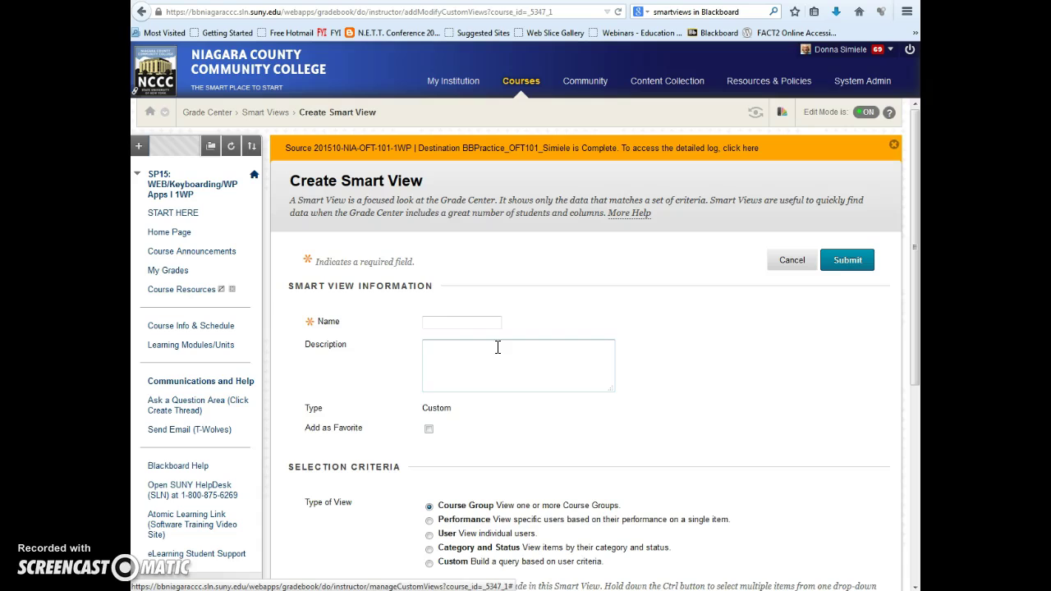
text(SLO)
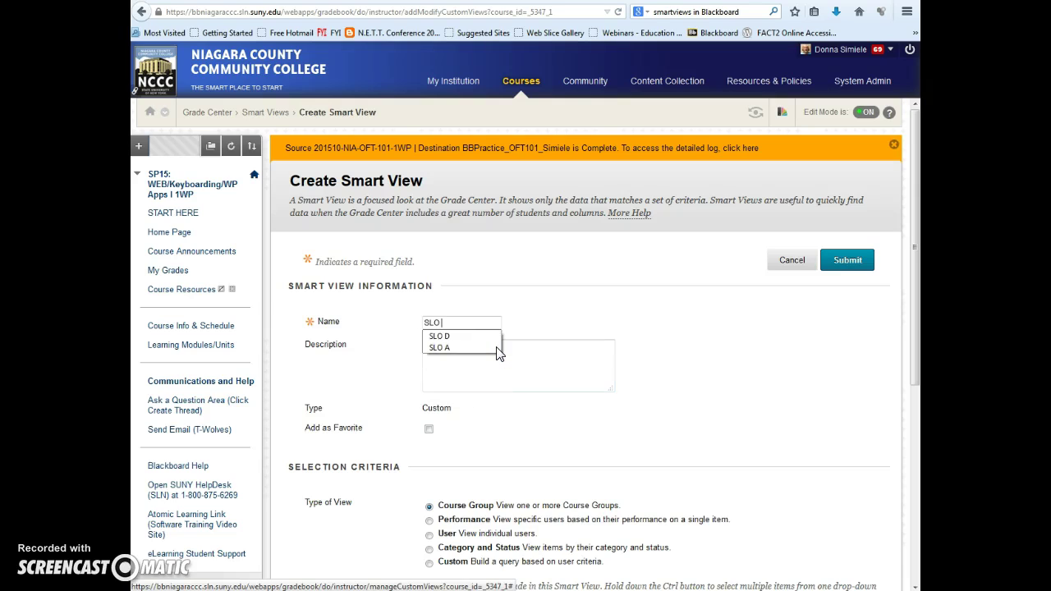
text( A)
key(Down)
click(508, 351)
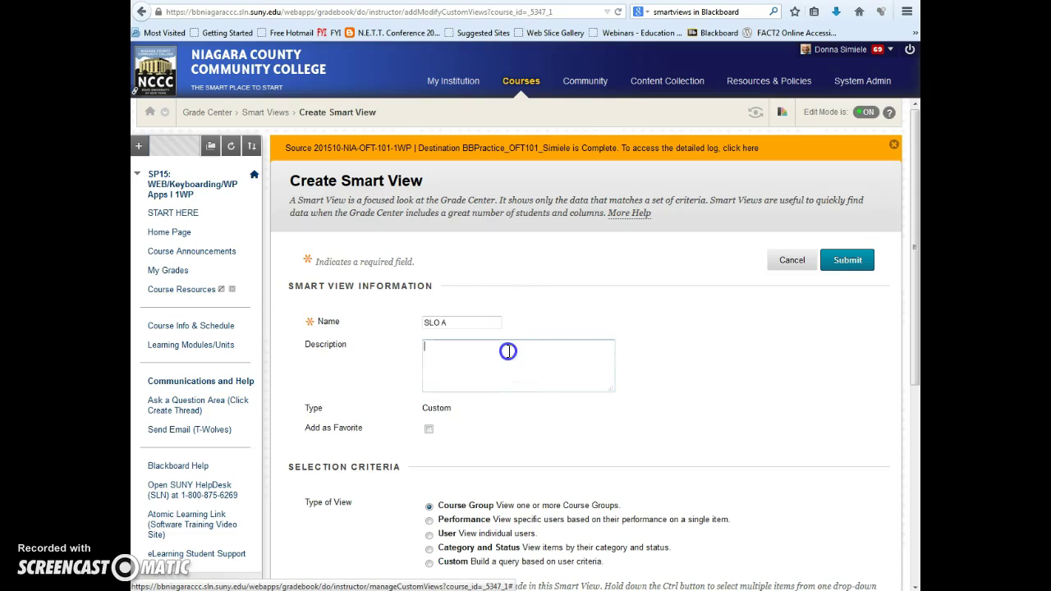
- Set the smart view's type to User and its user criteria to All Users
scroll(745, 387, down, 1)
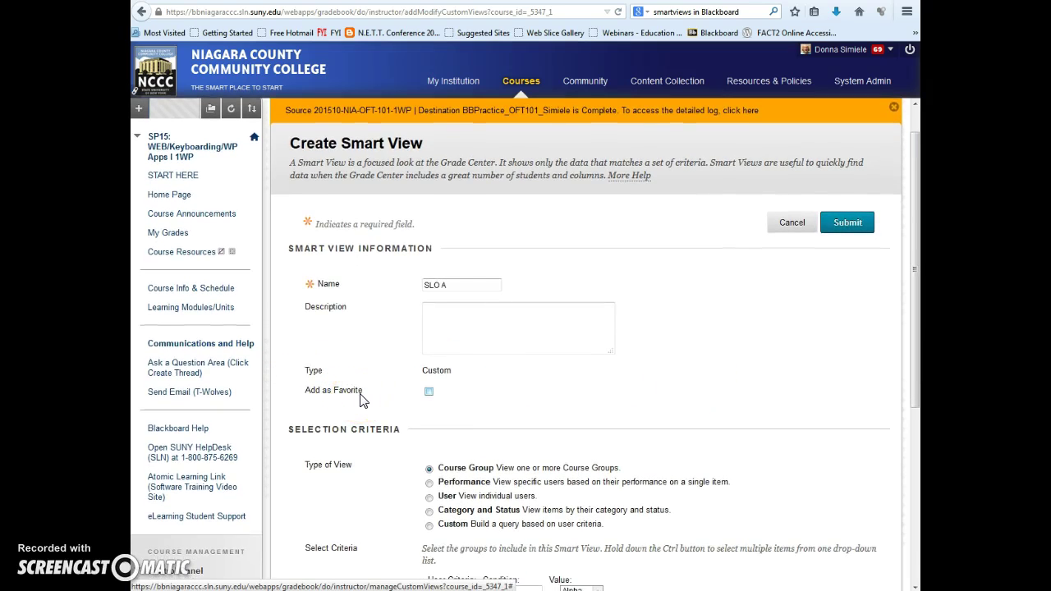
click(434, 393)
scroll(593, 390, down, 3)
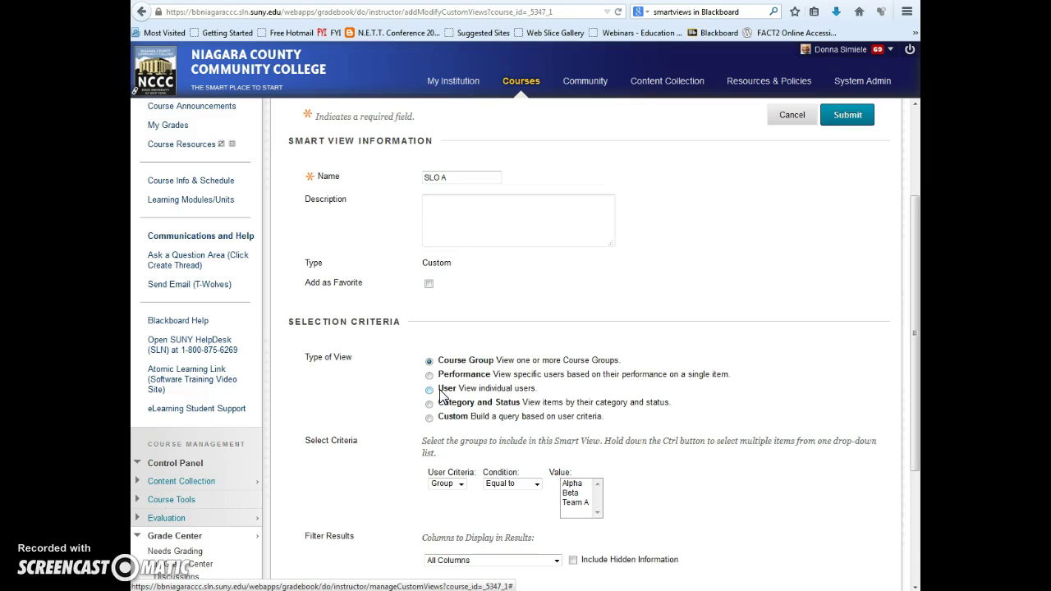
click(429, 390)
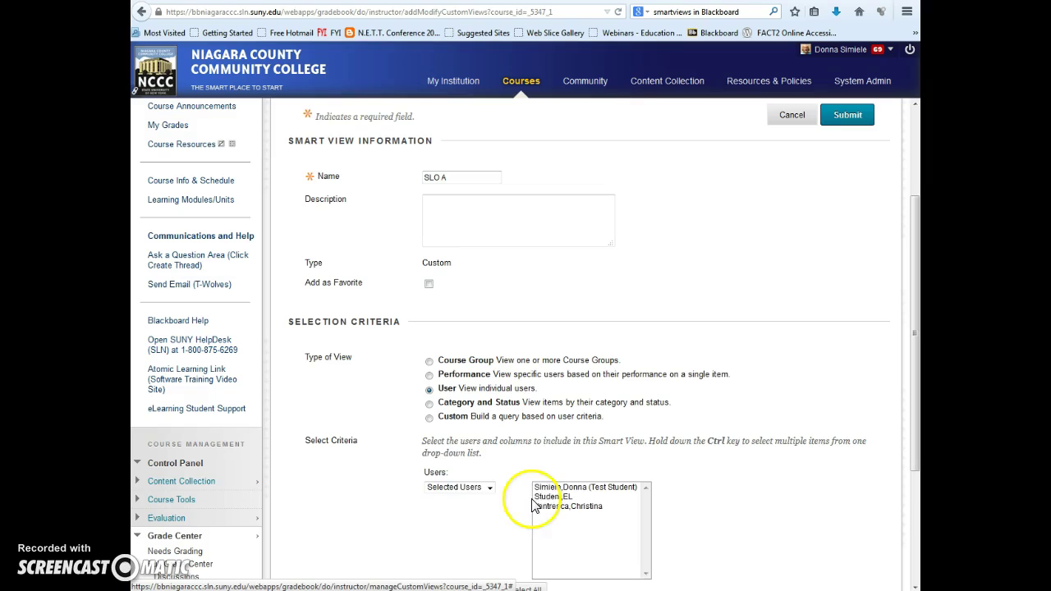
click(489, 488)
click(484, 500)
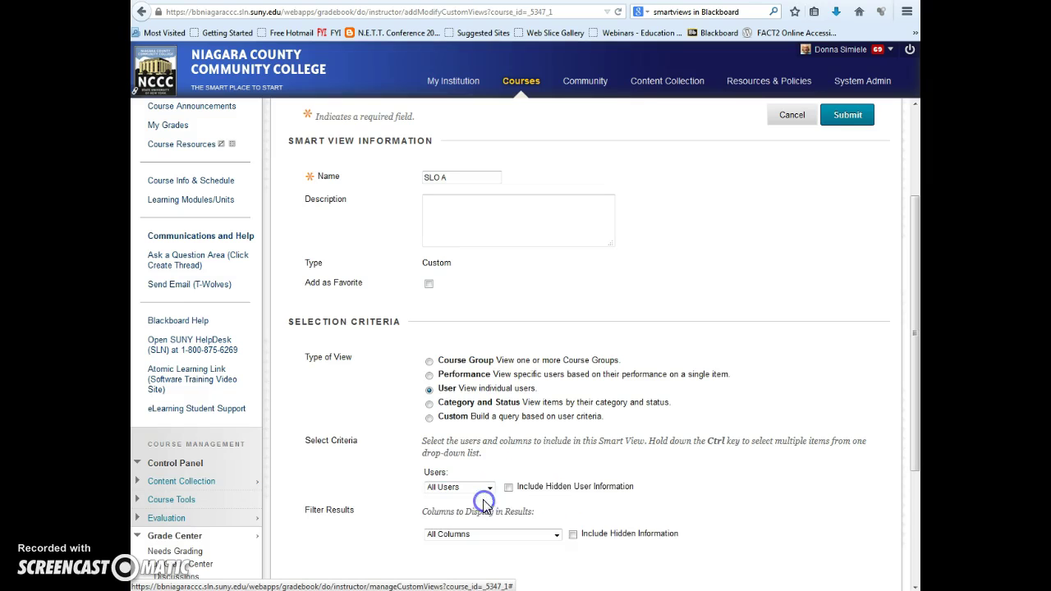
- Filter the smart view's results to display Selected Columns Only
click(731, 511)
scroll(732, 511, down, 2)
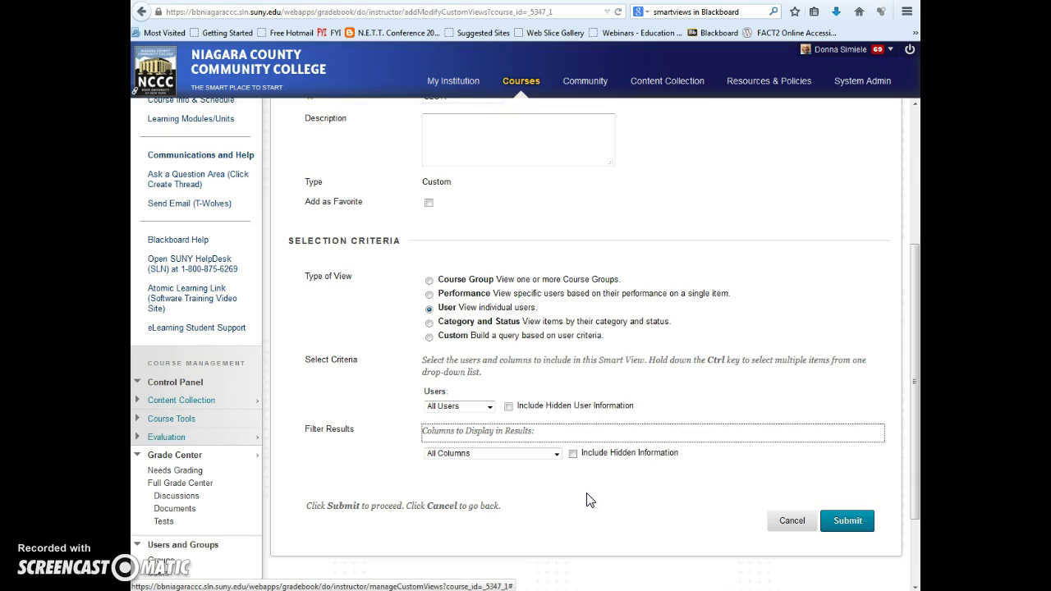
click(556, 454)
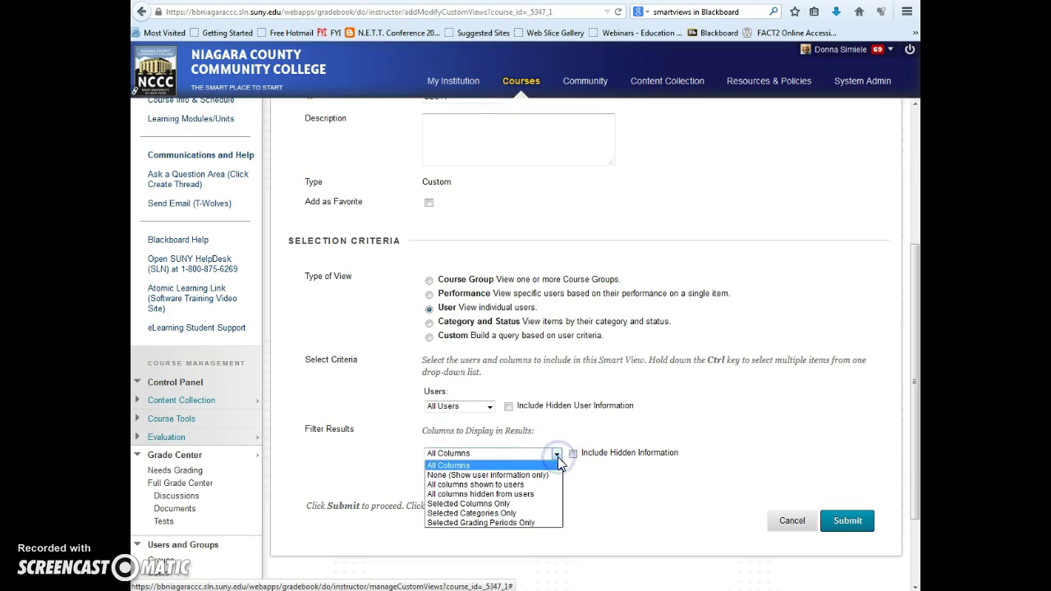
click(548, 504)
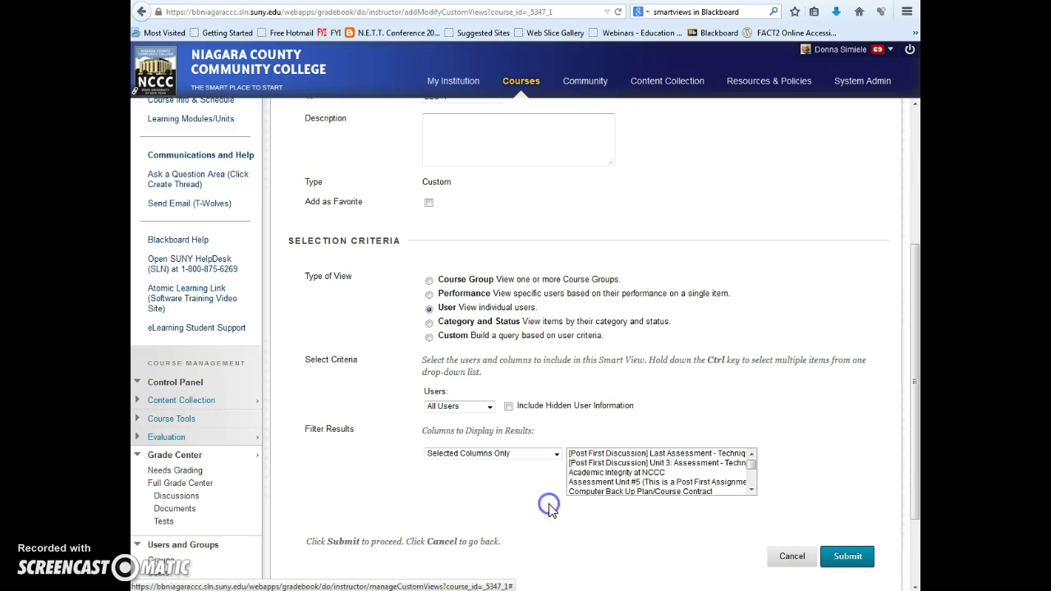
- Select the columns GDP Lessons 1-5, 11-15, 16-20 and 21-25 for the filtered results
click(750, 490)
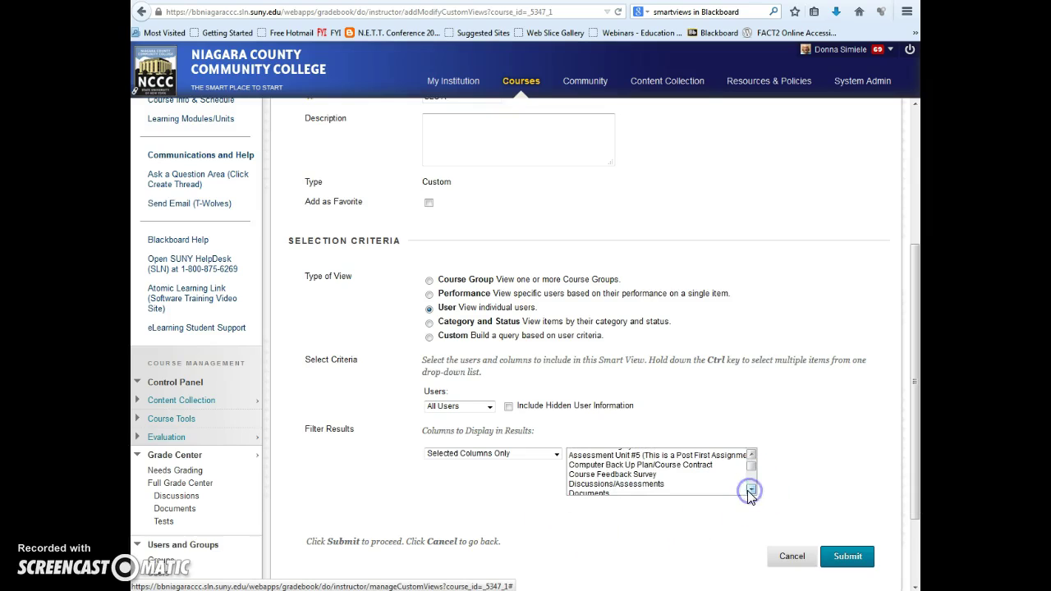
click(750, 490)
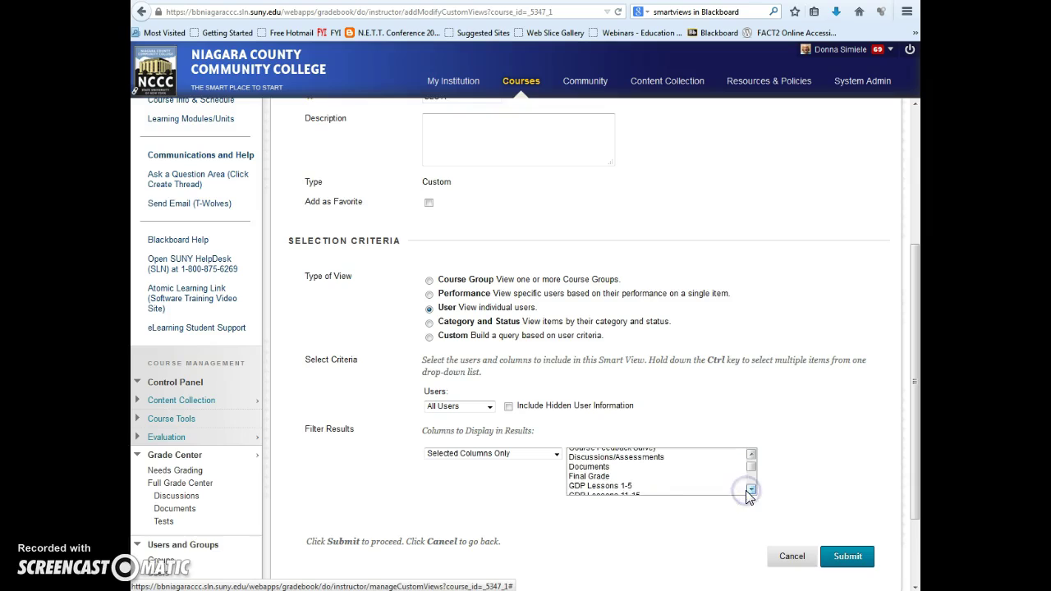
click(750, 490)
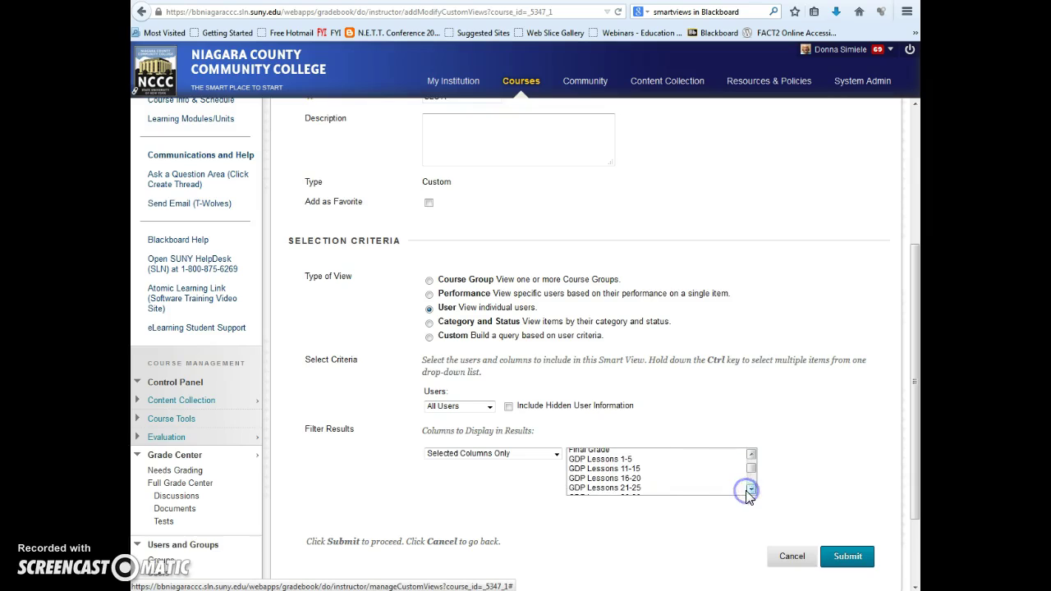
click(605, 459)
click(615, 462)
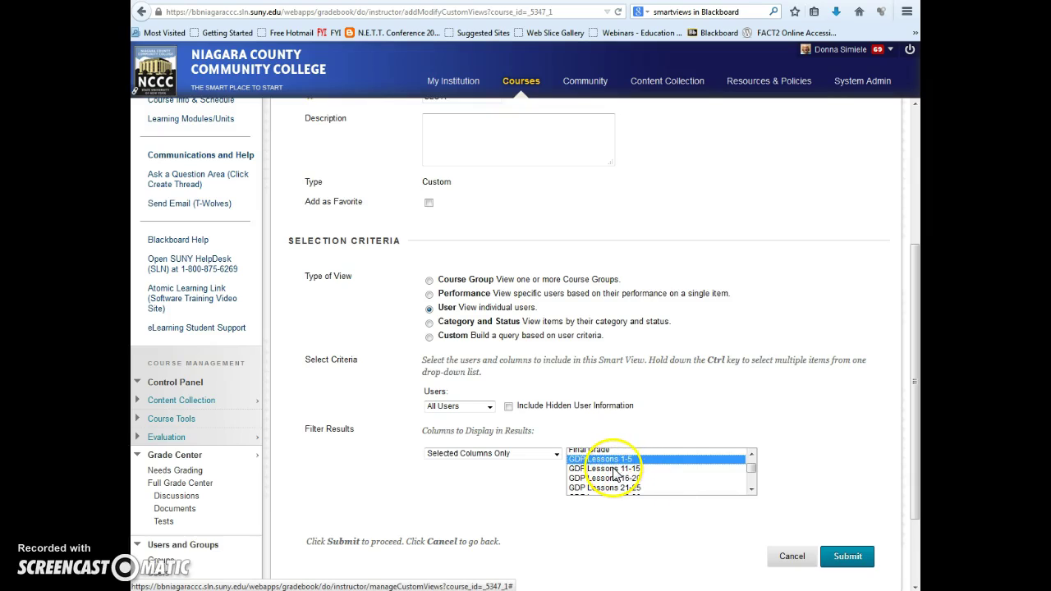
ctrl+click(615, 469)
ctrl+click(612, 478)
ctrl+click(611, 489)
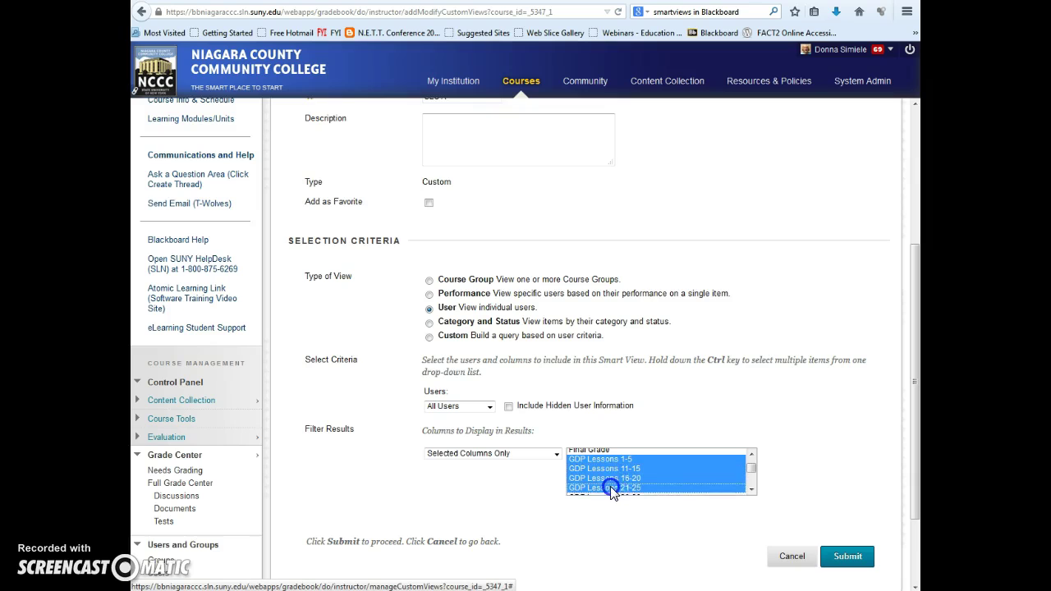
- Add the columns GDP Lessons 26-30, 31-35, 36-40 and 6-10 to the column selection
click(751, 490)
scroll(687, 485, down, 2)
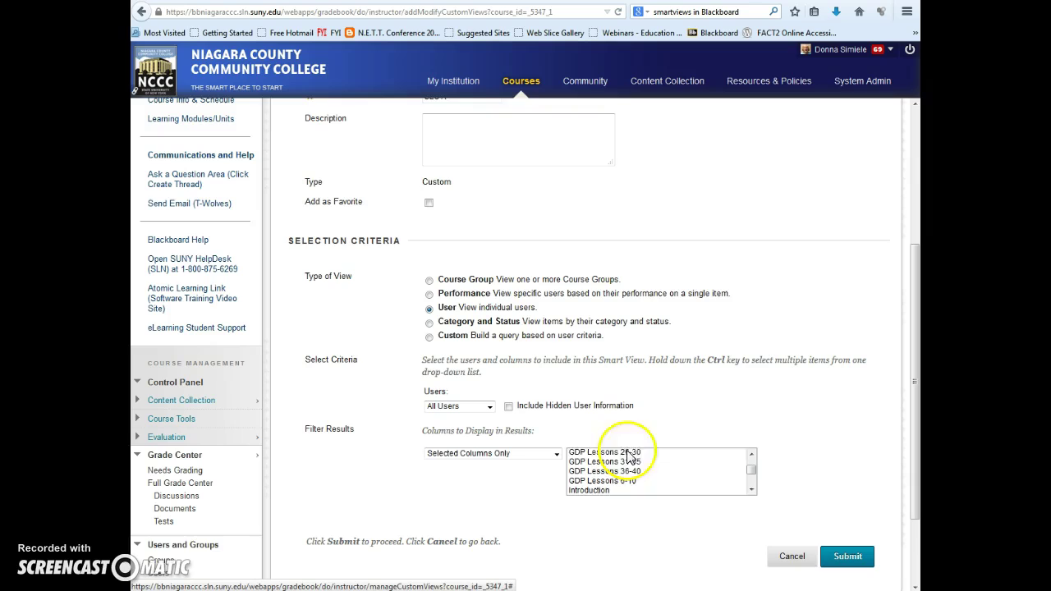
ctrl+click(624, 453)
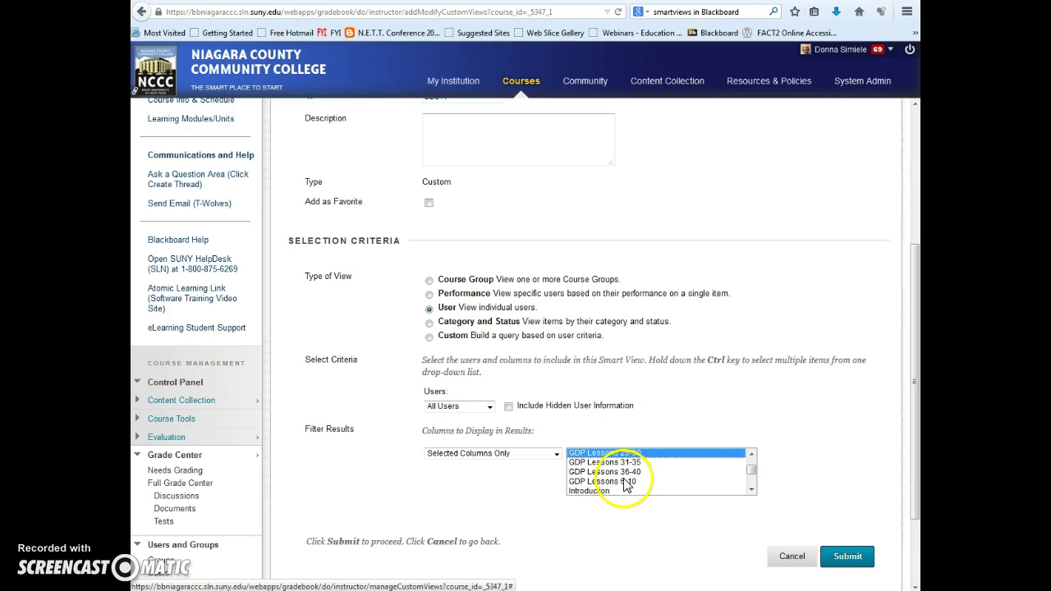
shift+click(625, 483)
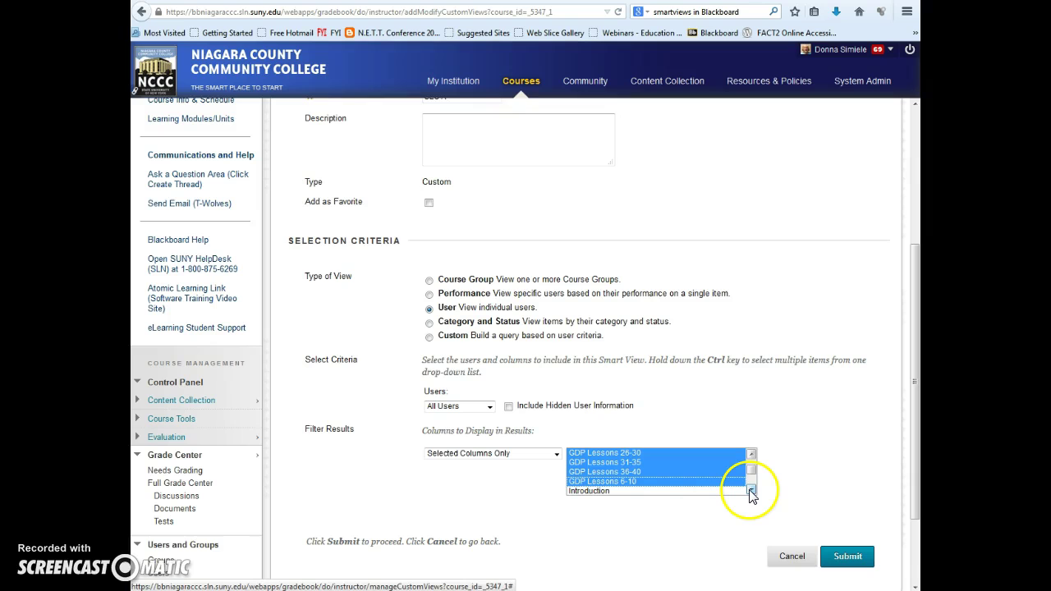
scroll(786, 488, down, 1)
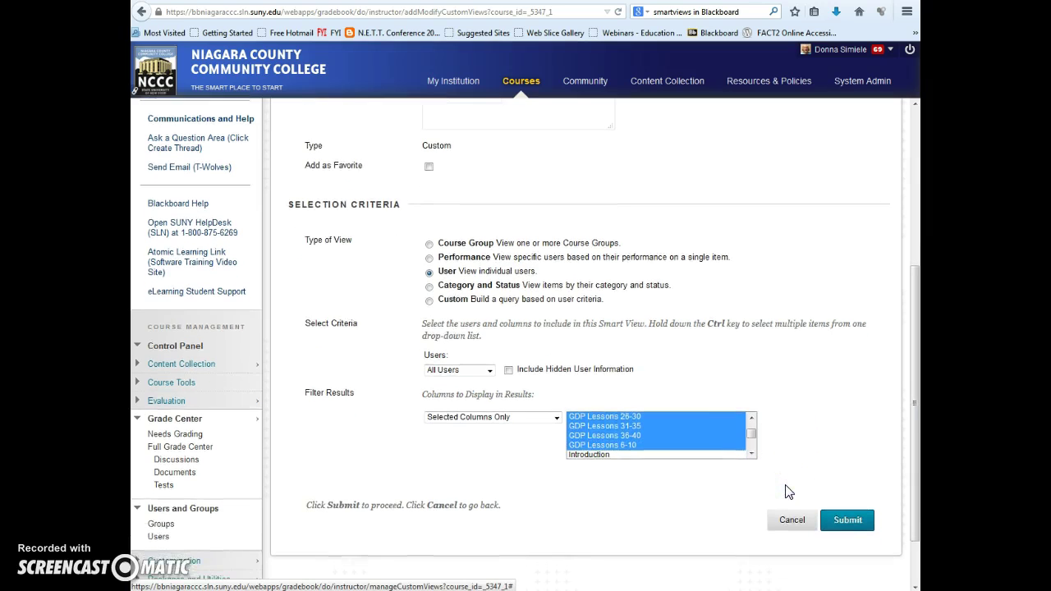
scroll(674, 518, down, 1)
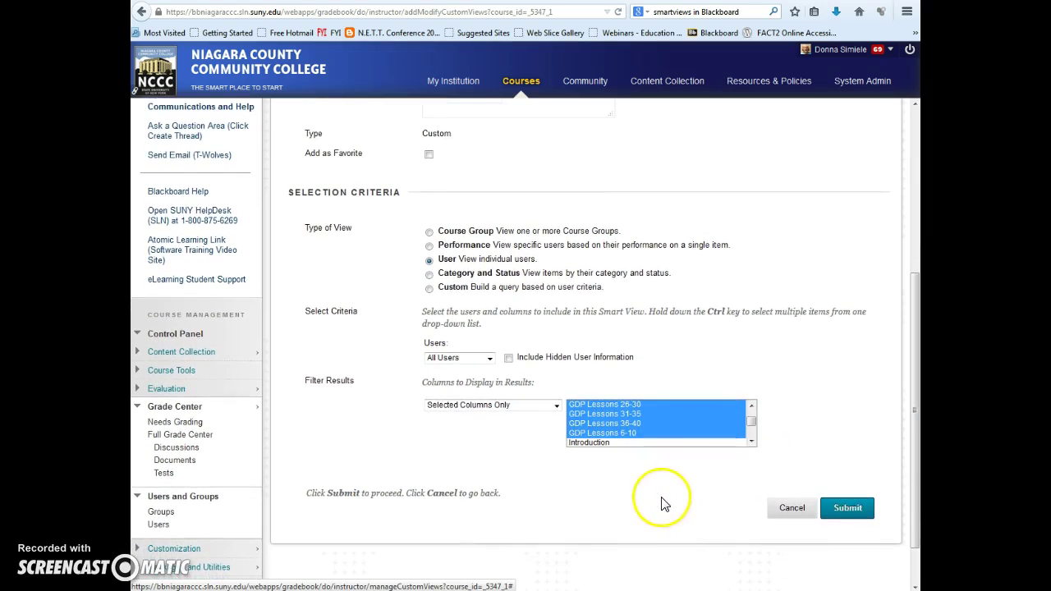
- Submit the new smart view and locate SLO A in the list of smart views
click(849, 508)
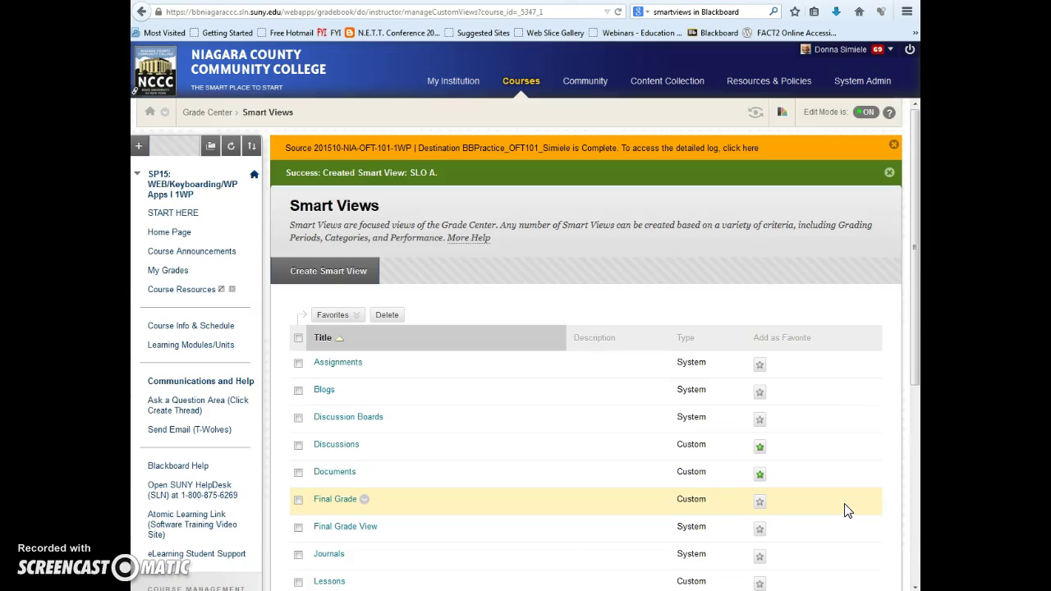
scroll(837, 484, down, 3)
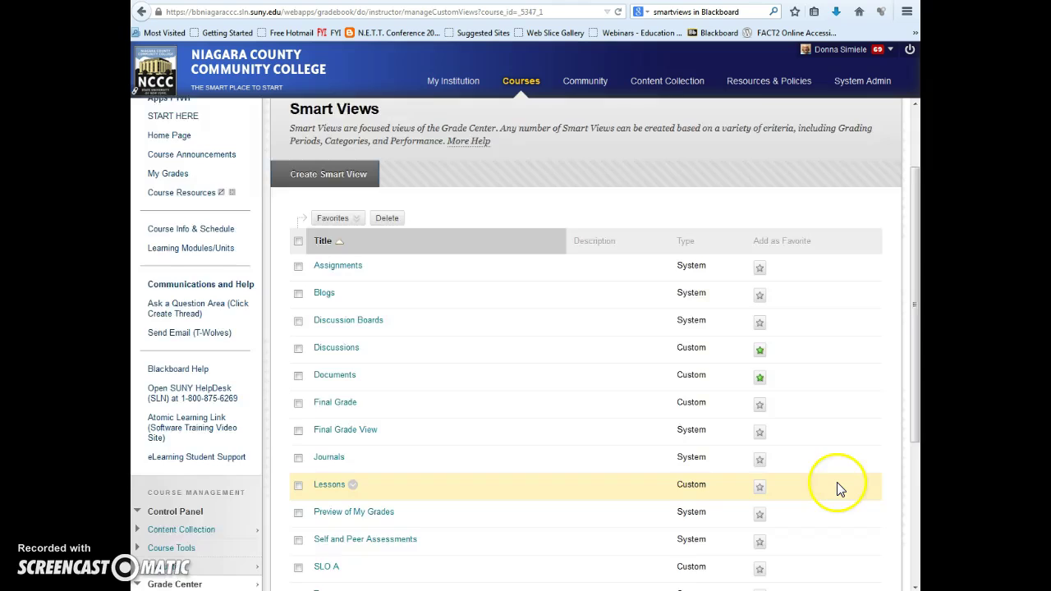
scroll(837, 488, down, 1)
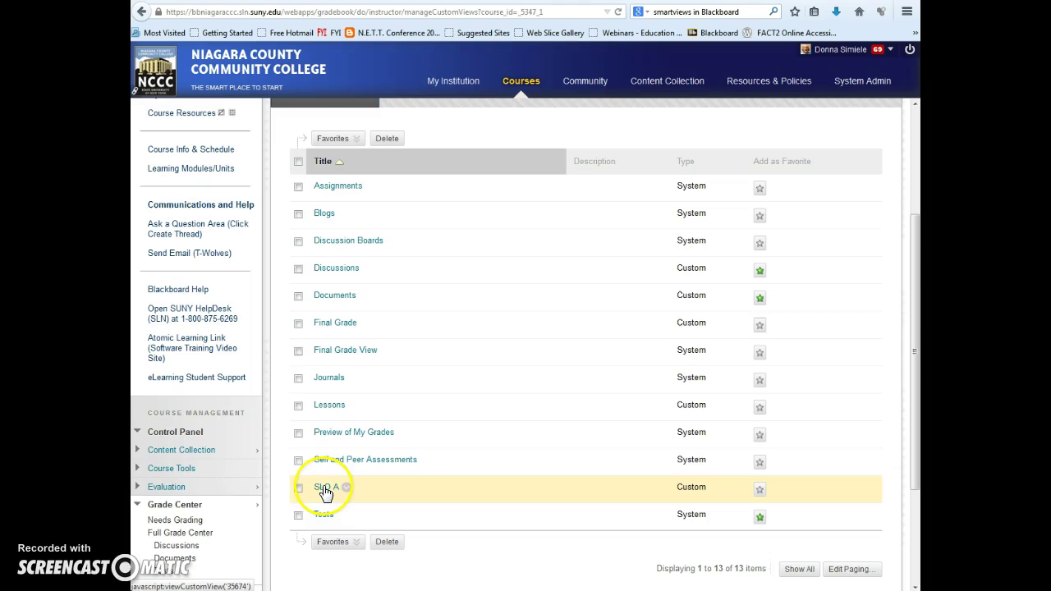
scroll(469, 468, up, 3)
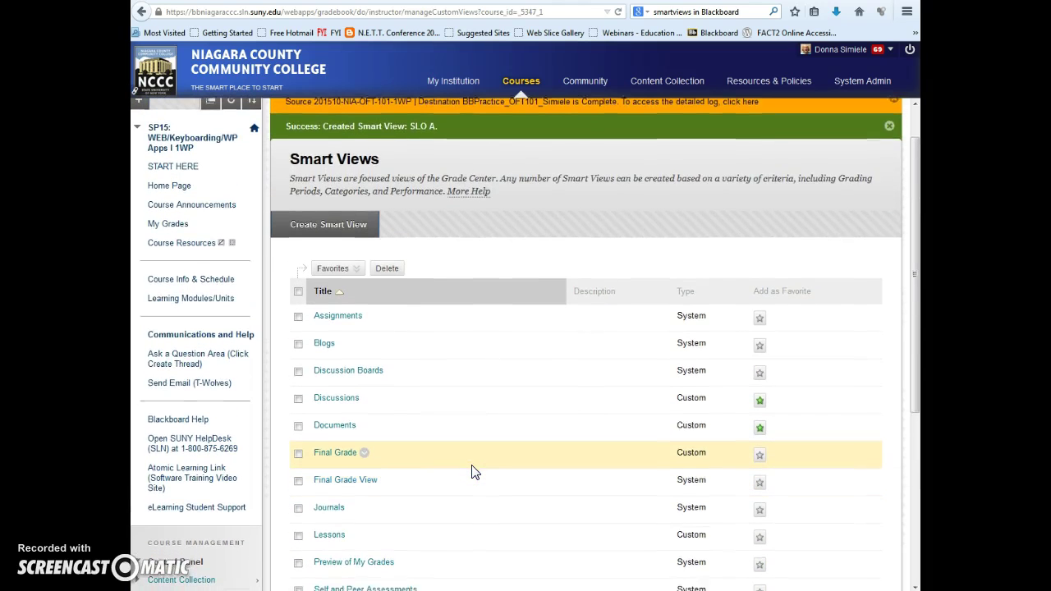
- Go to the Full Grade Center and open the SLO A view from its list of smart views
scroll(472, 471, down, 3)
click(201, 526)
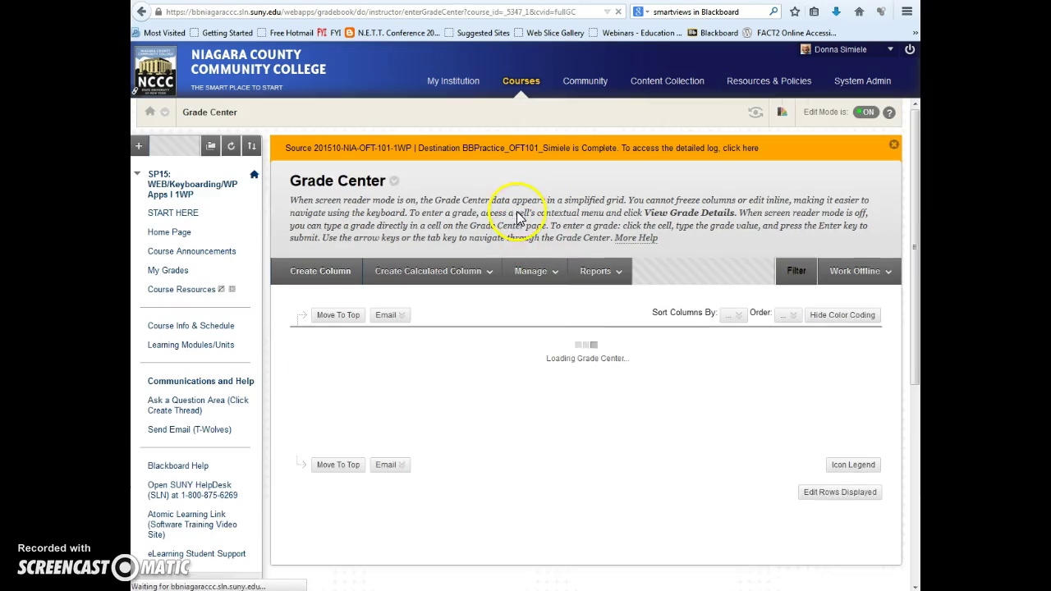
click(545, 277)
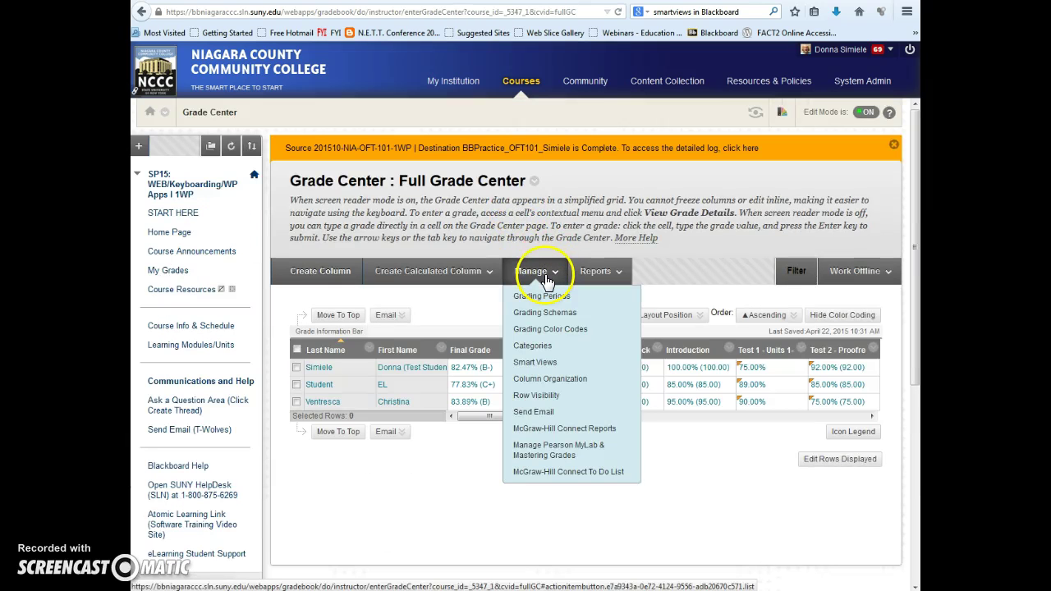
click(542, 366)
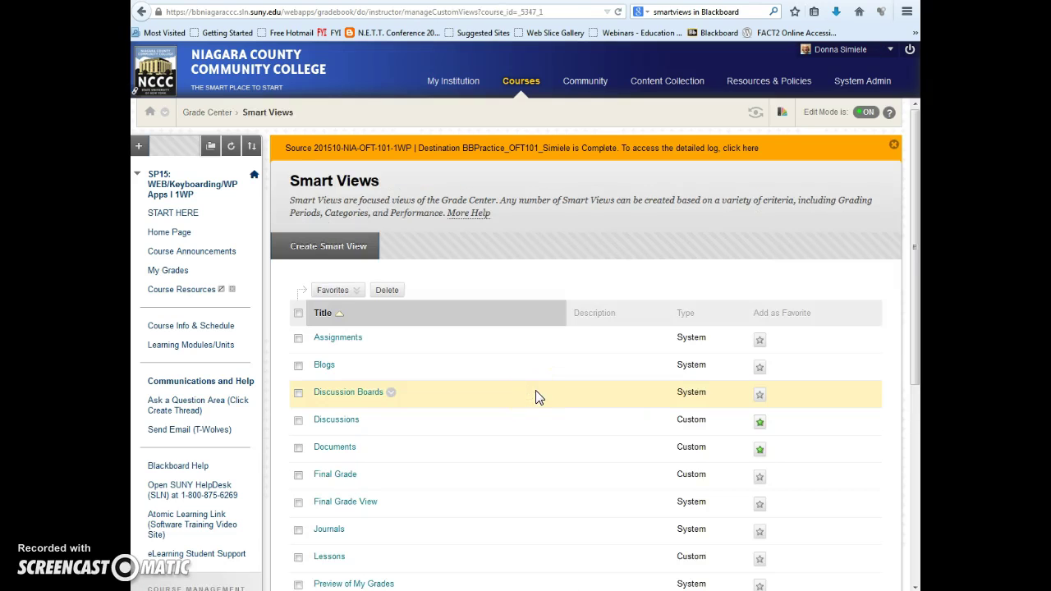
scroll(537, 395, down, 1)
scroll(537, 395, down, 3)
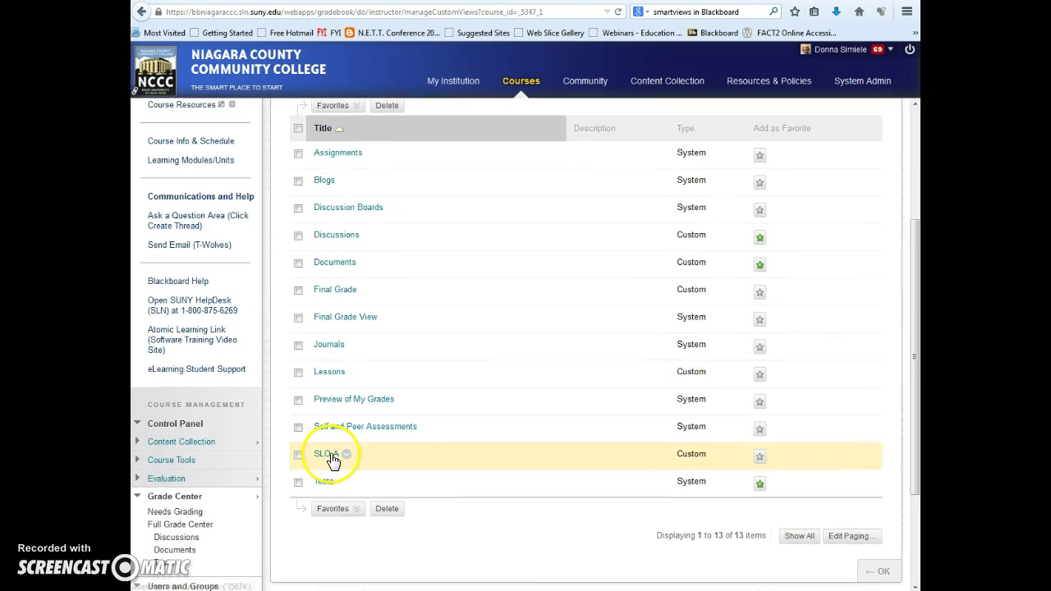
click(327, 457)
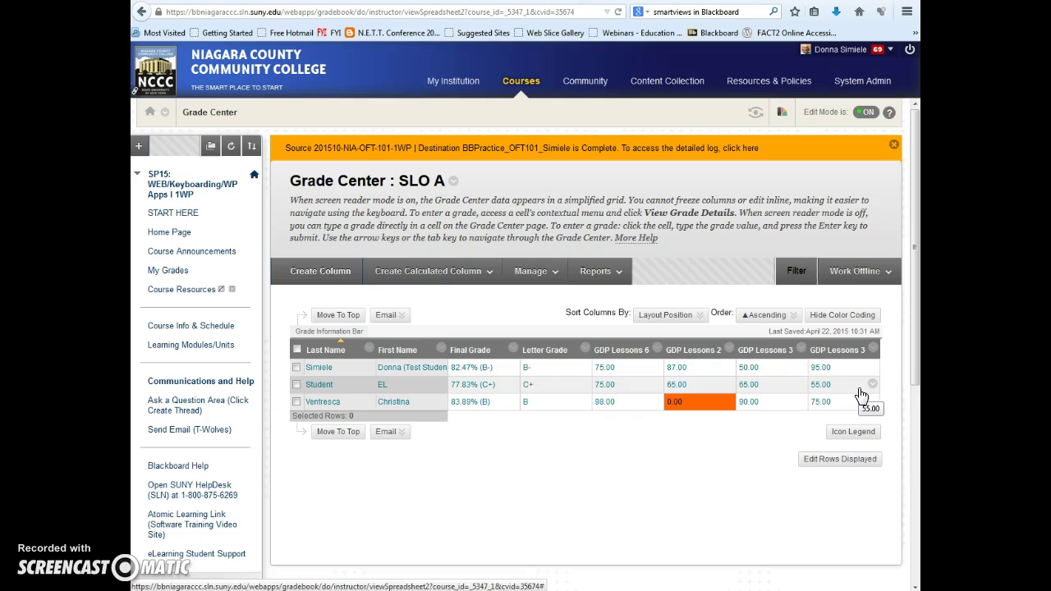
click(831, 271)
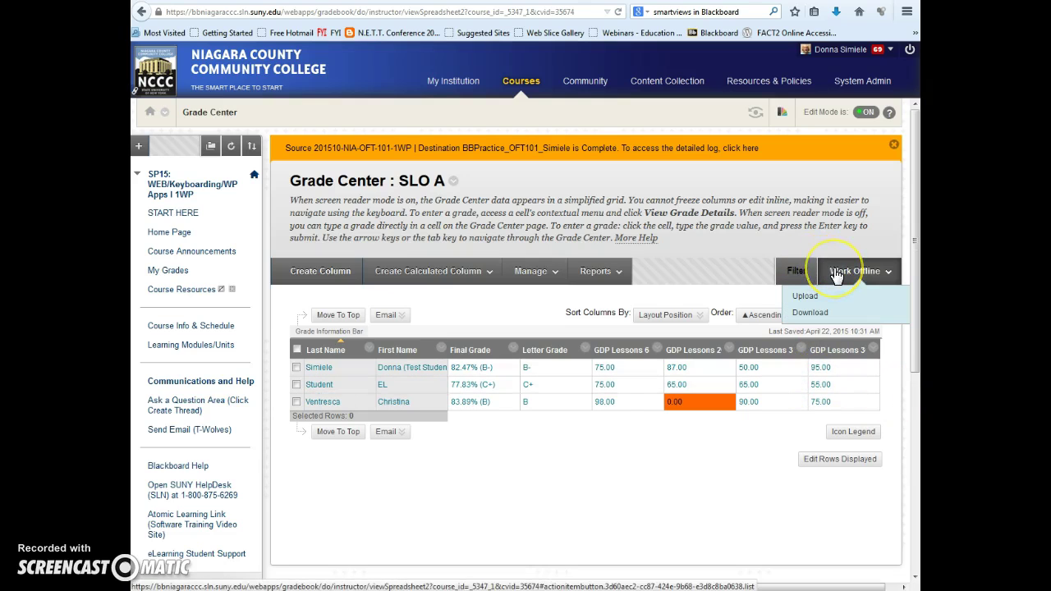
click(810, 315)
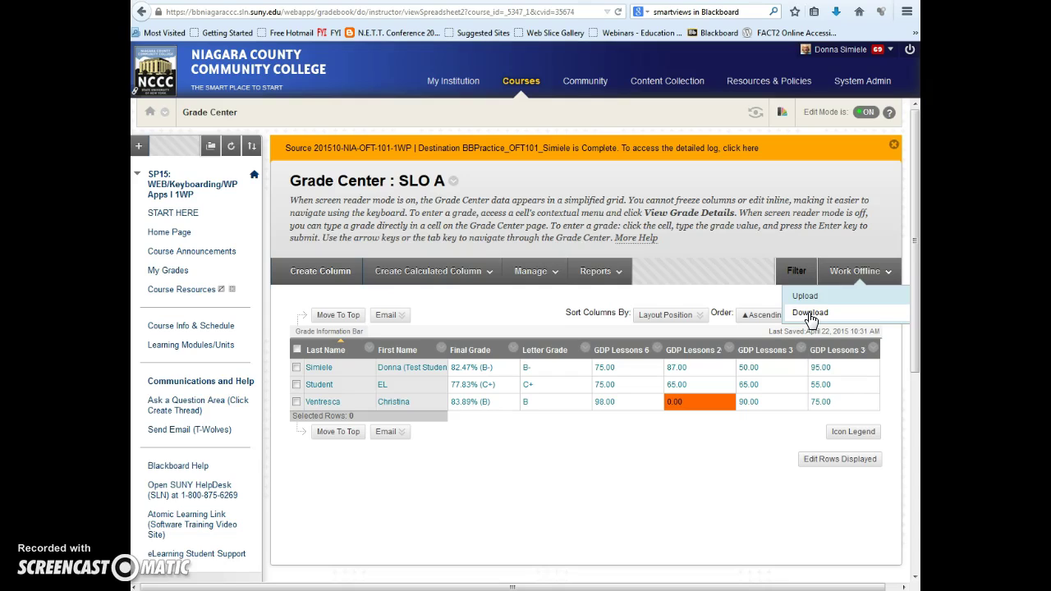
click(809, 313)
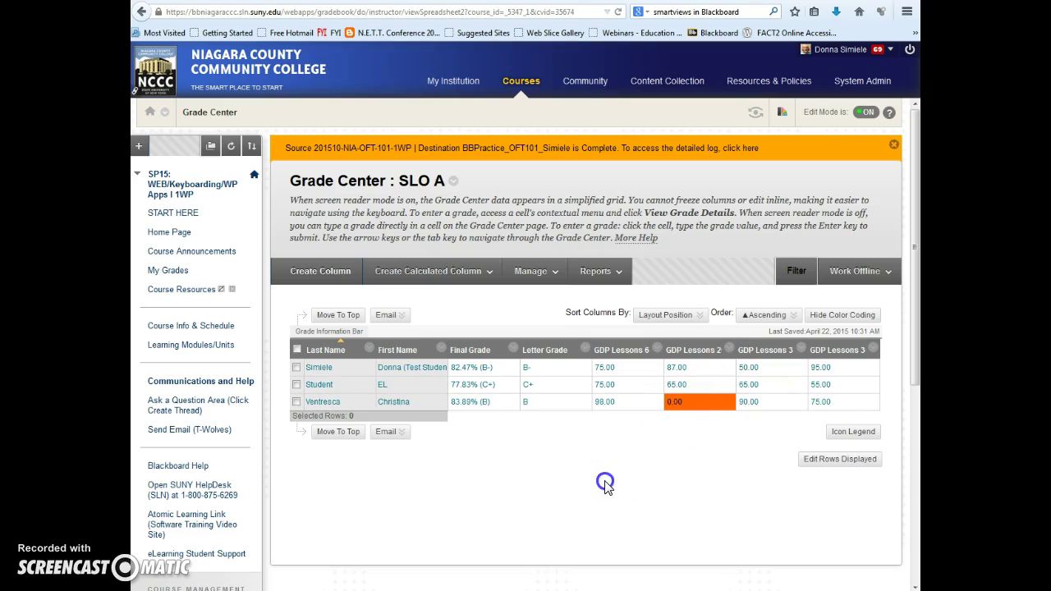
- Mark the SLO A smart view as a favorite in the smart views list and return to the Grade Center
scroll(603, 487, down, 3)
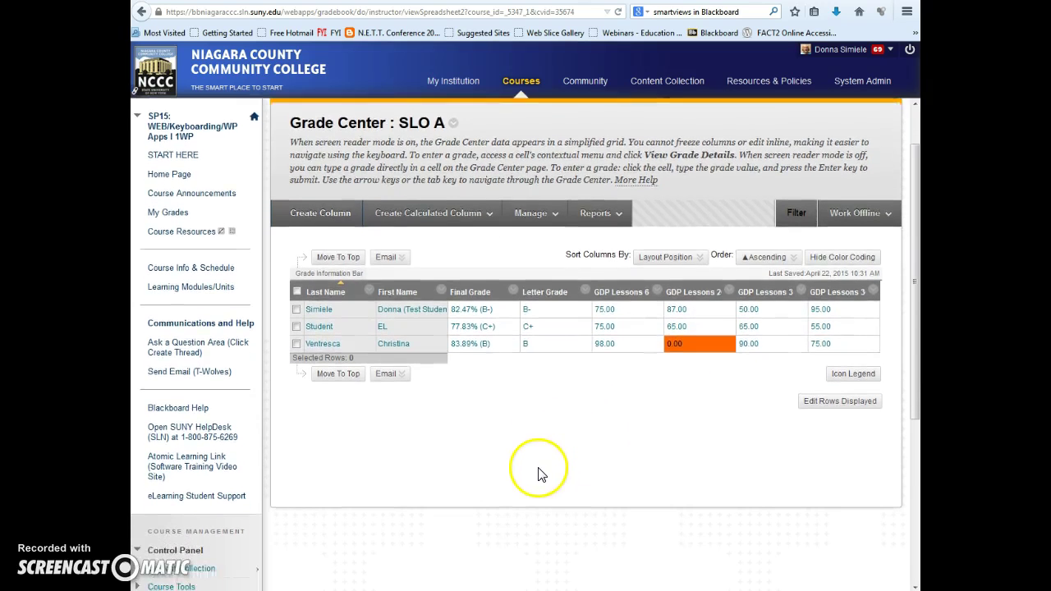
scroll(541, 479, down, 3)
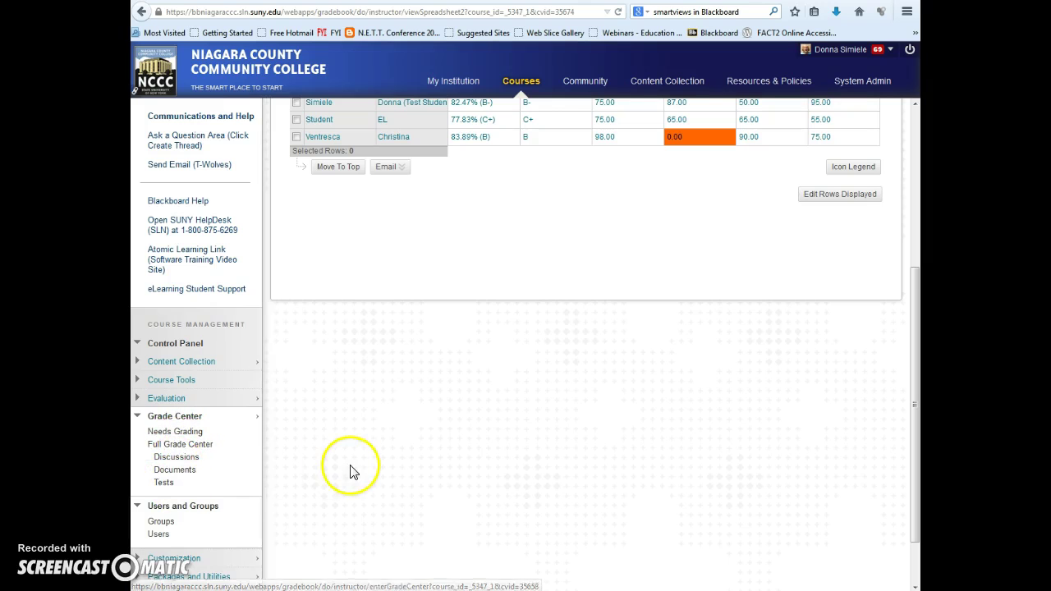
scroll(393, 457, up, 3)
scroll(437, 487, up, 1)
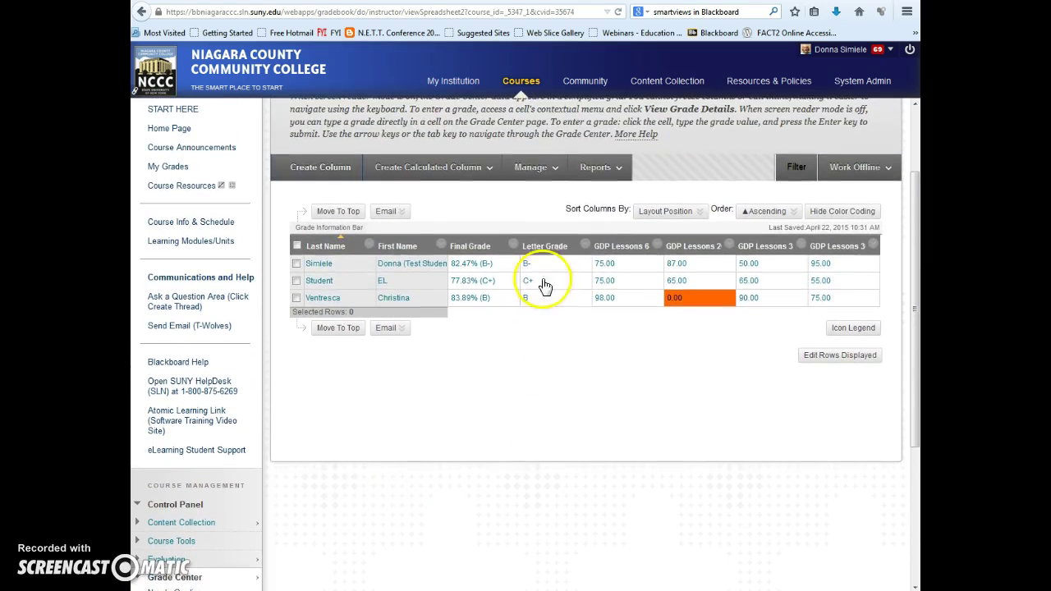
click(530, 170)
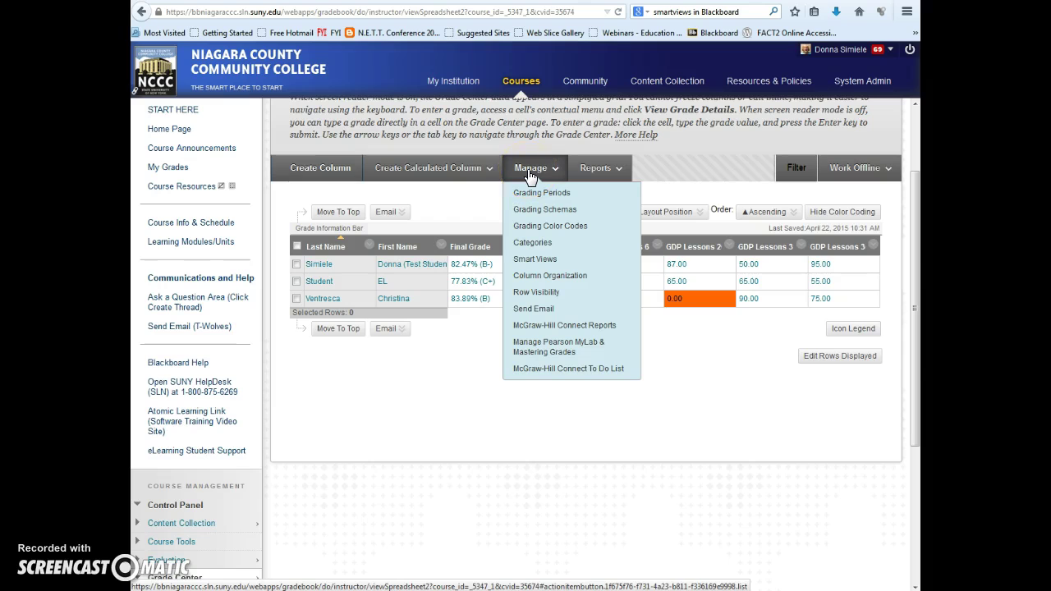
click(539, 264)
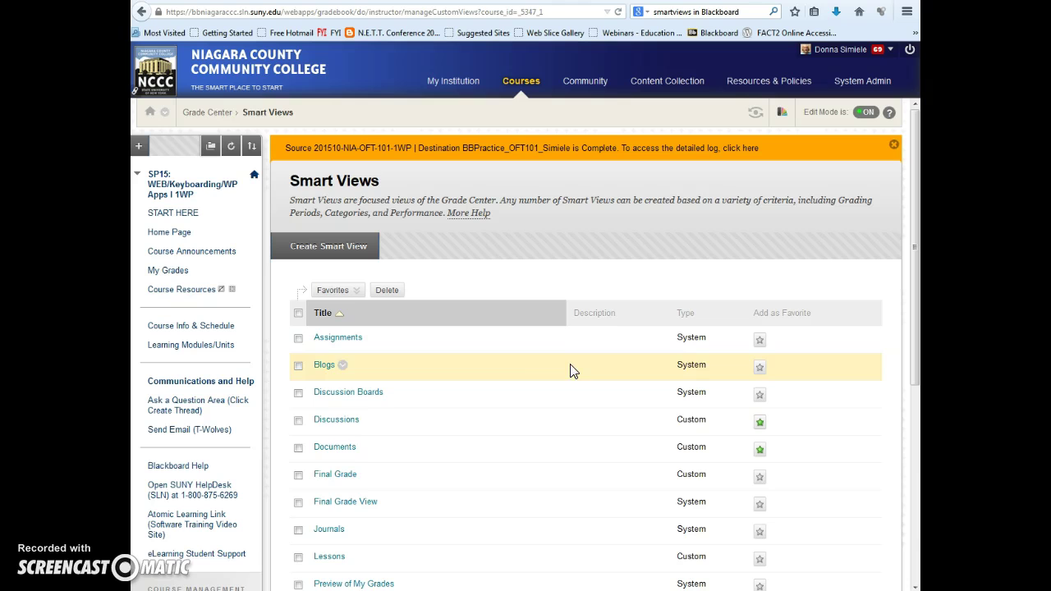
scroll(522, 500, down, 2)
scroll(522, 501, down, 2)
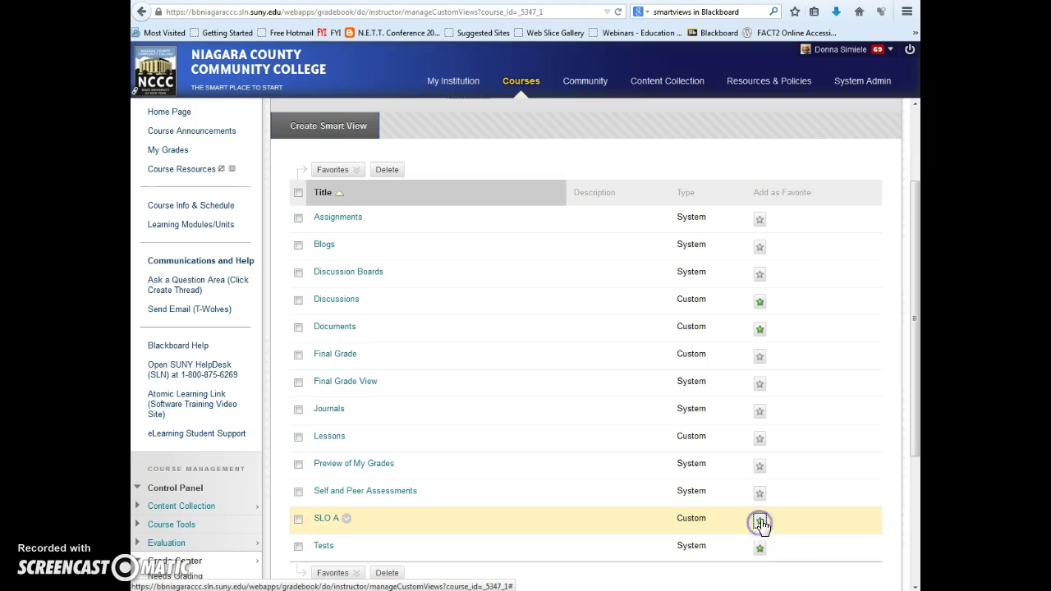
click(759, 522)
scroll(511, 473, down, 2)
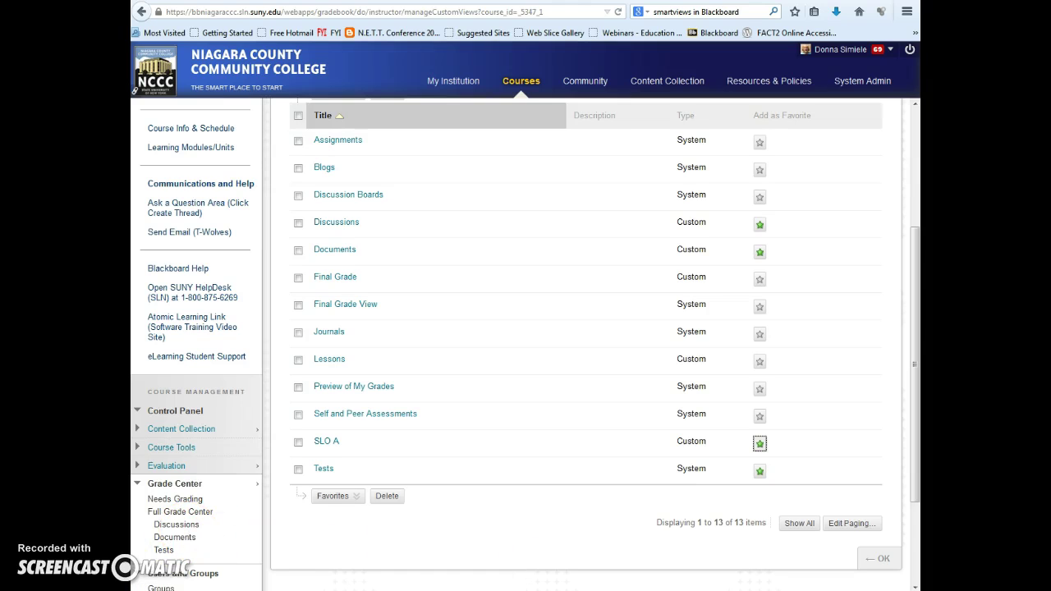
click(870, 559)
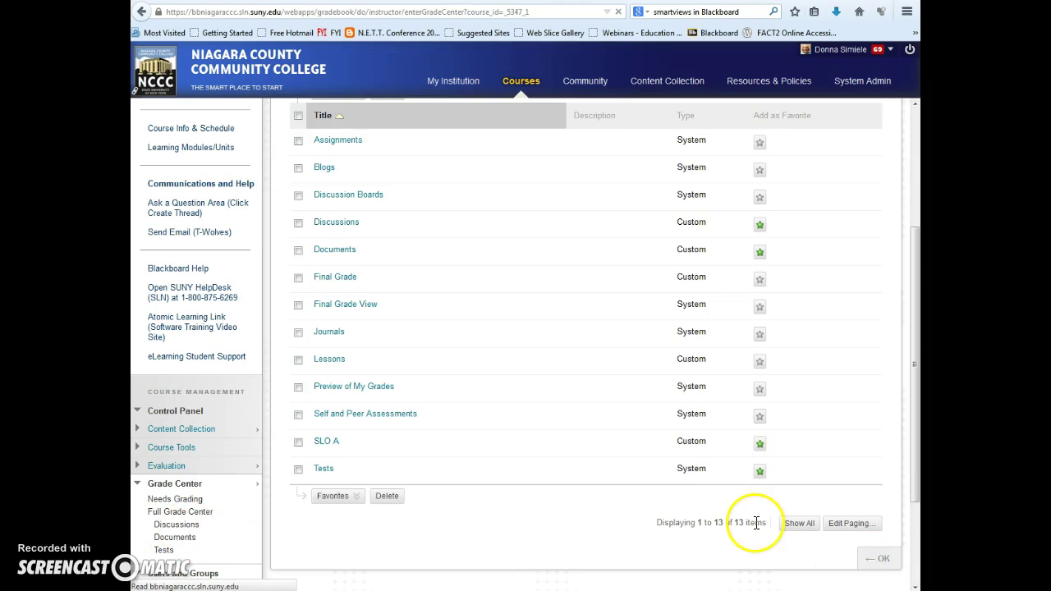
scroll(562, 493, down, 6)
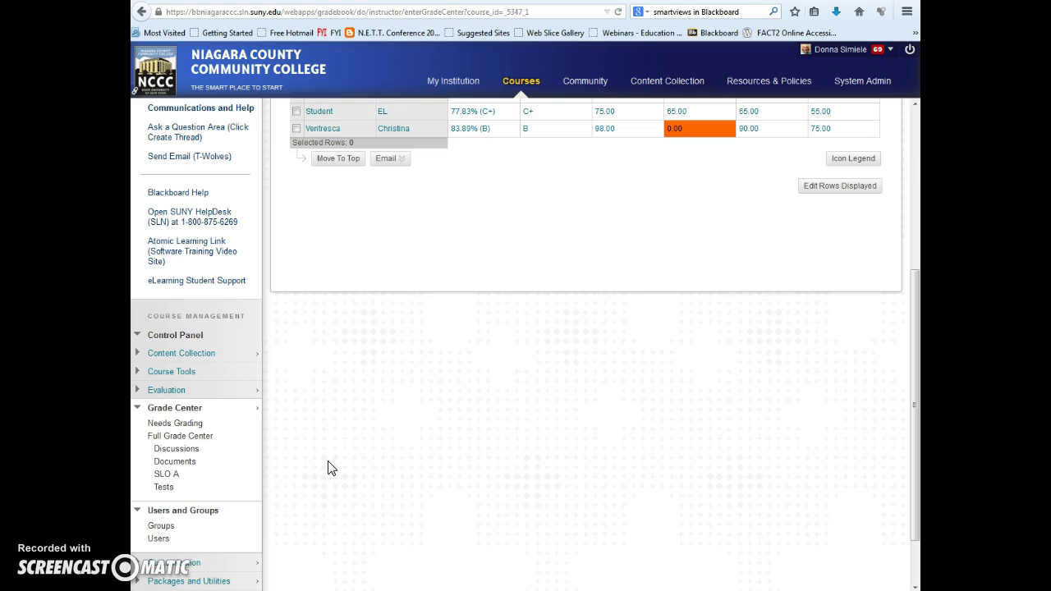
- Open the SLO A smart view for editing from the smart views list and submit its settings
scroll(328, 468, up, 4)
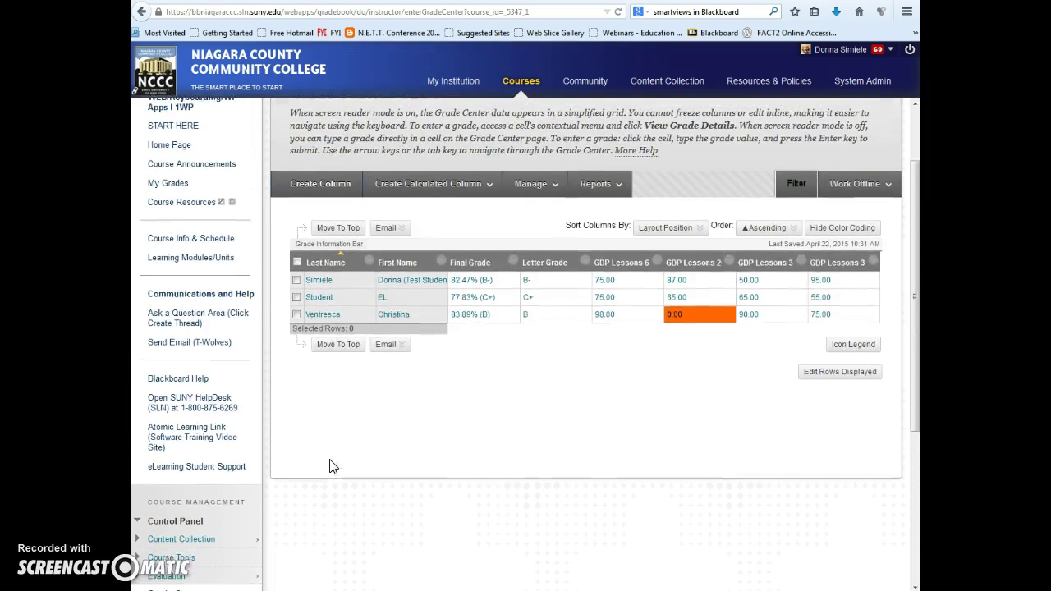
click(529, 190)
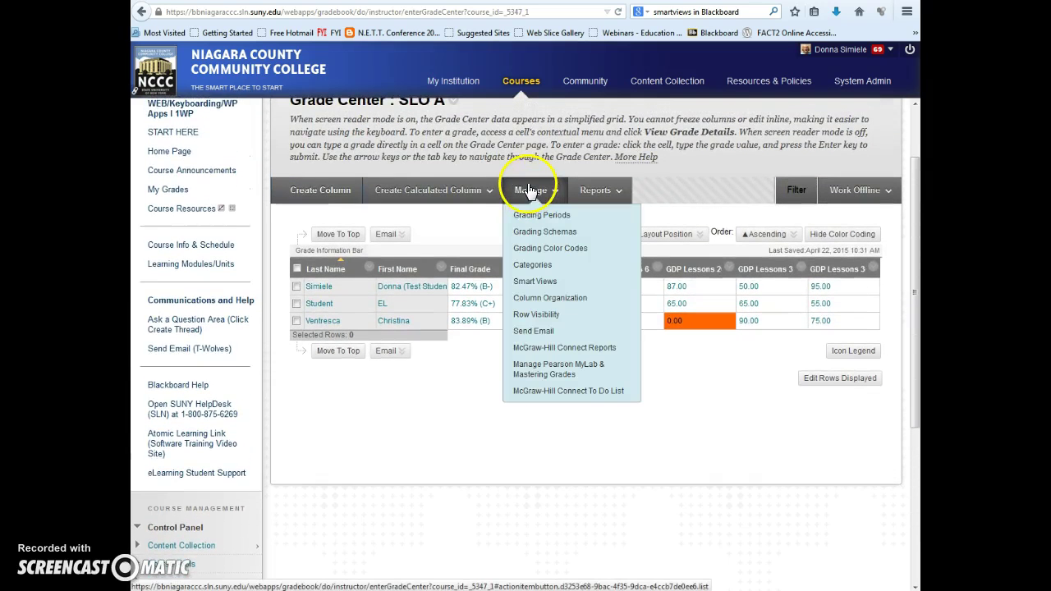
click(532, 281)
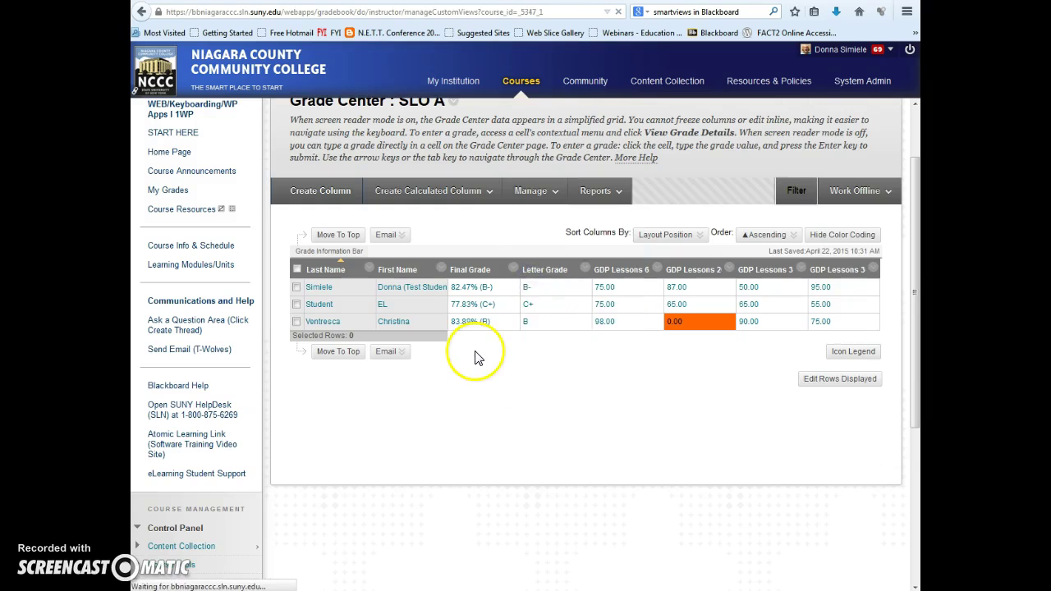
scroll(481, 424, down, 5)
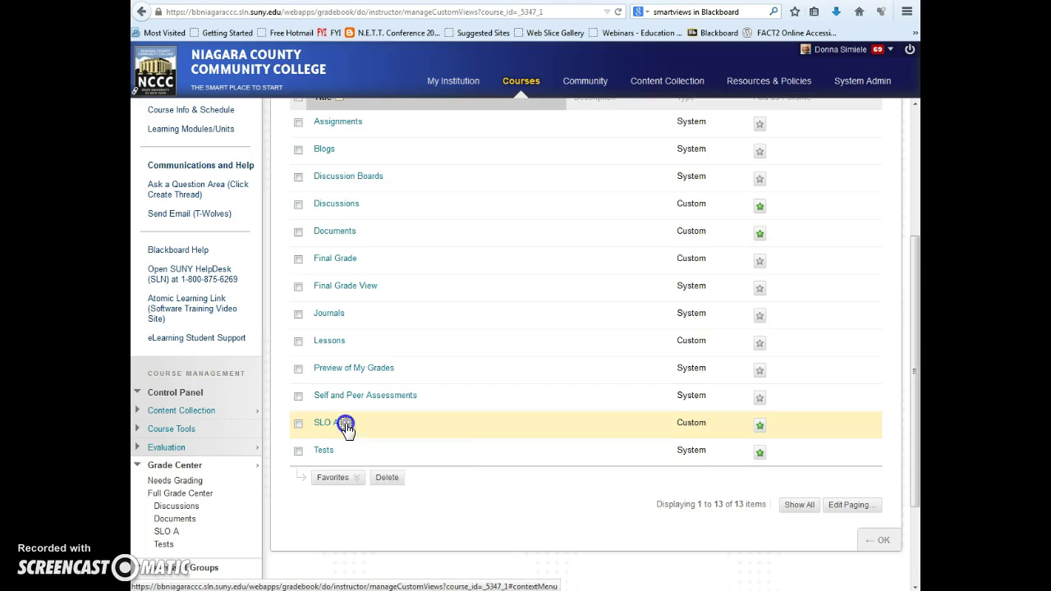
click(345, 423)
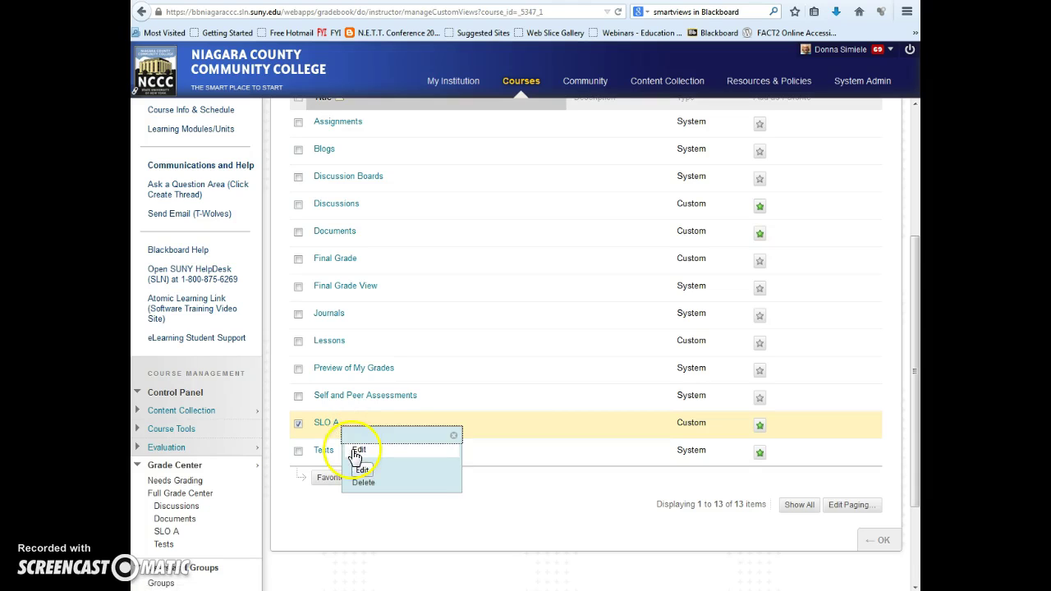
click(359, 451)
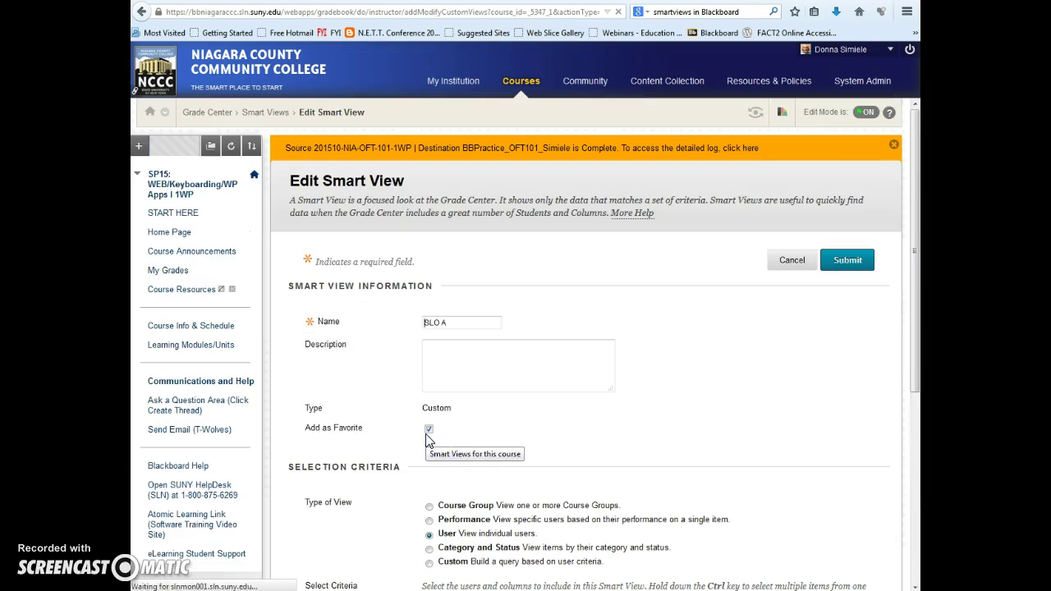
scroll(756, 393, down, 5)
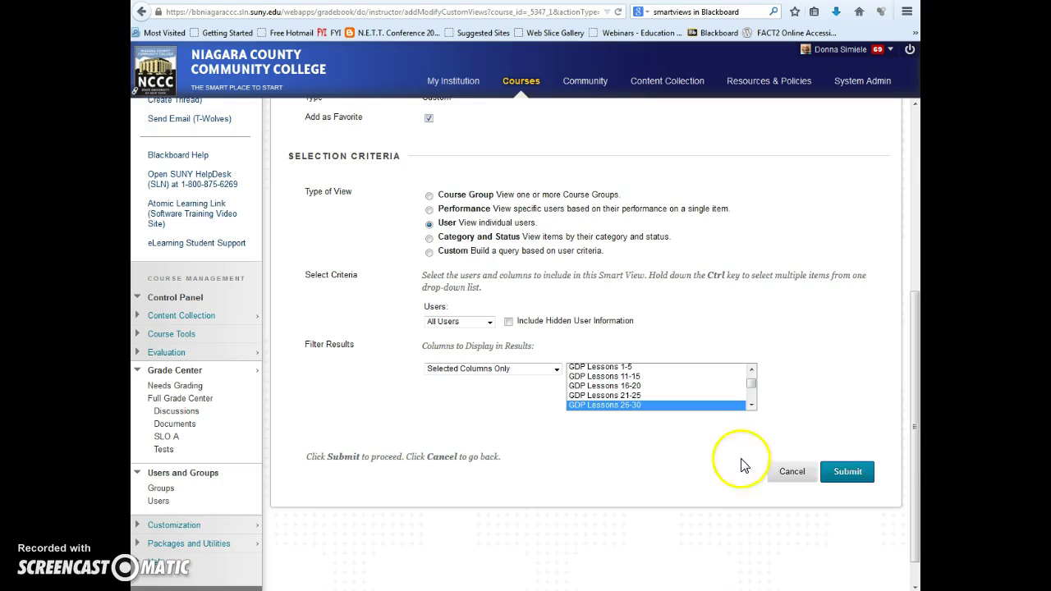
click(862, 478)
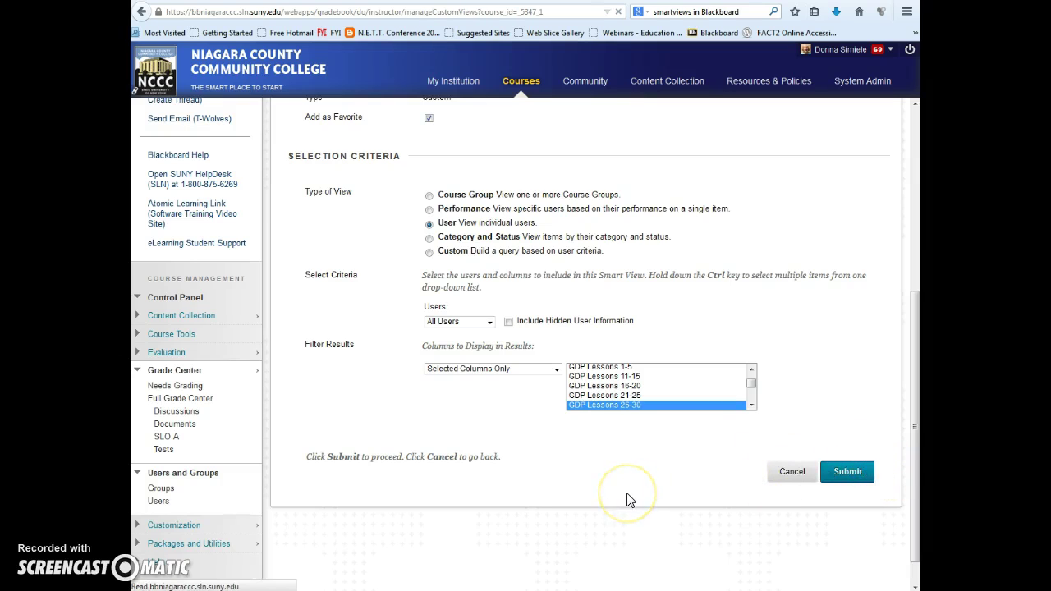